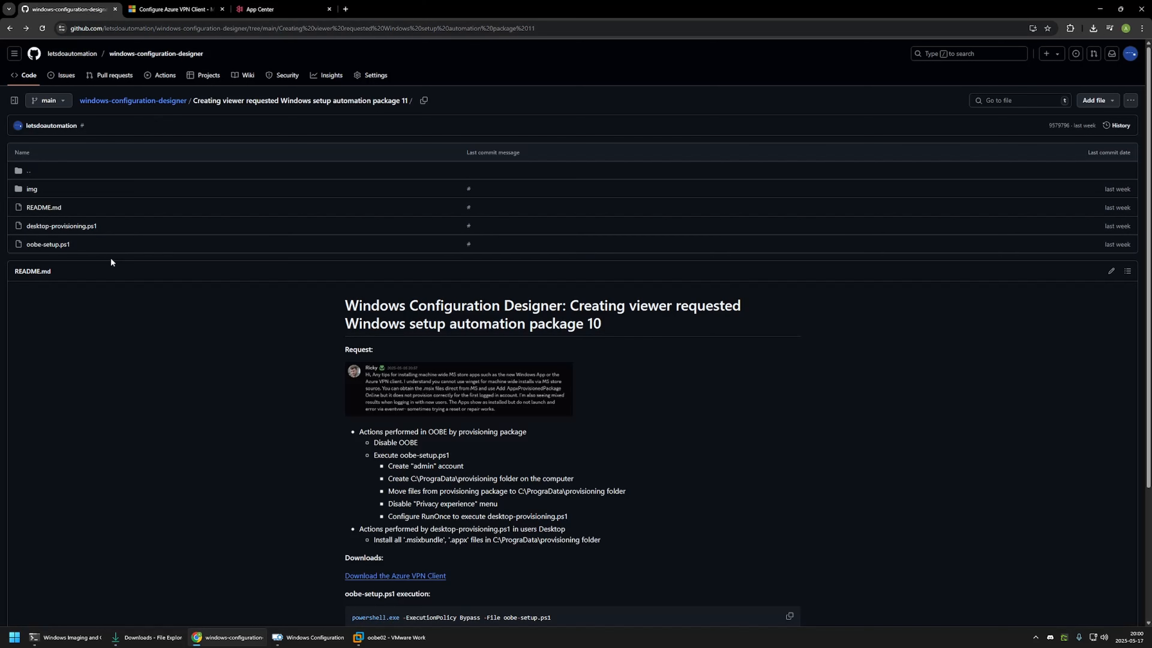
Step: Open oobe-setup.ps1 from the repository's package 11 folder in a separate browser tab
drag(86, 248, 27, 245)
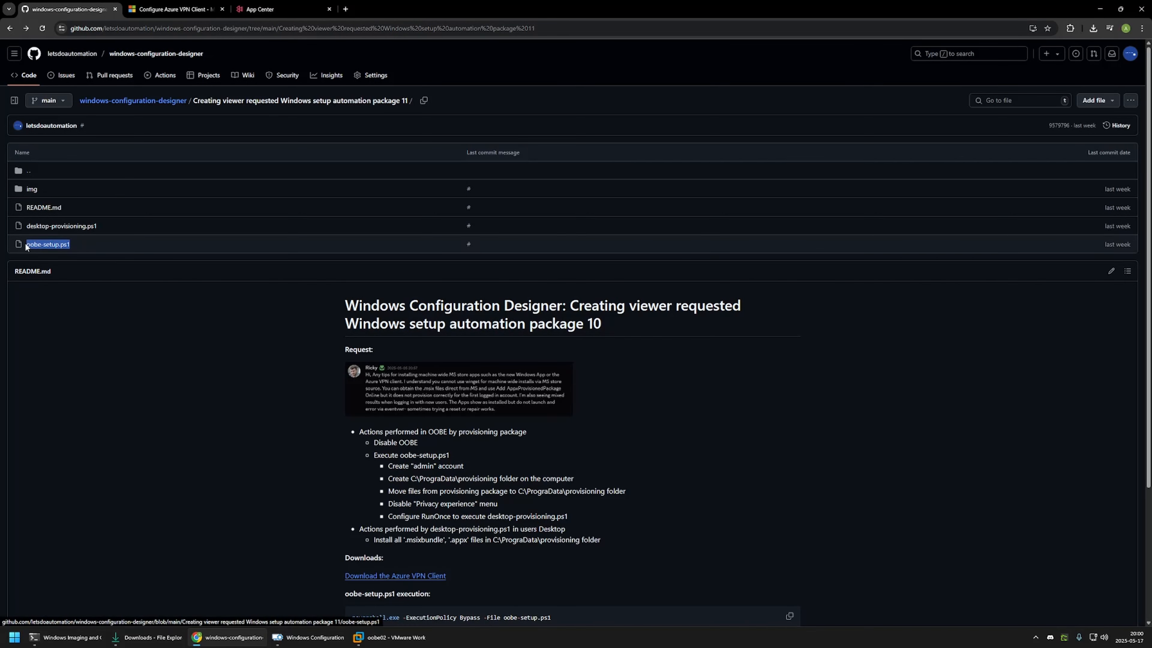
click(57, 257)
middle_click(57, 248)
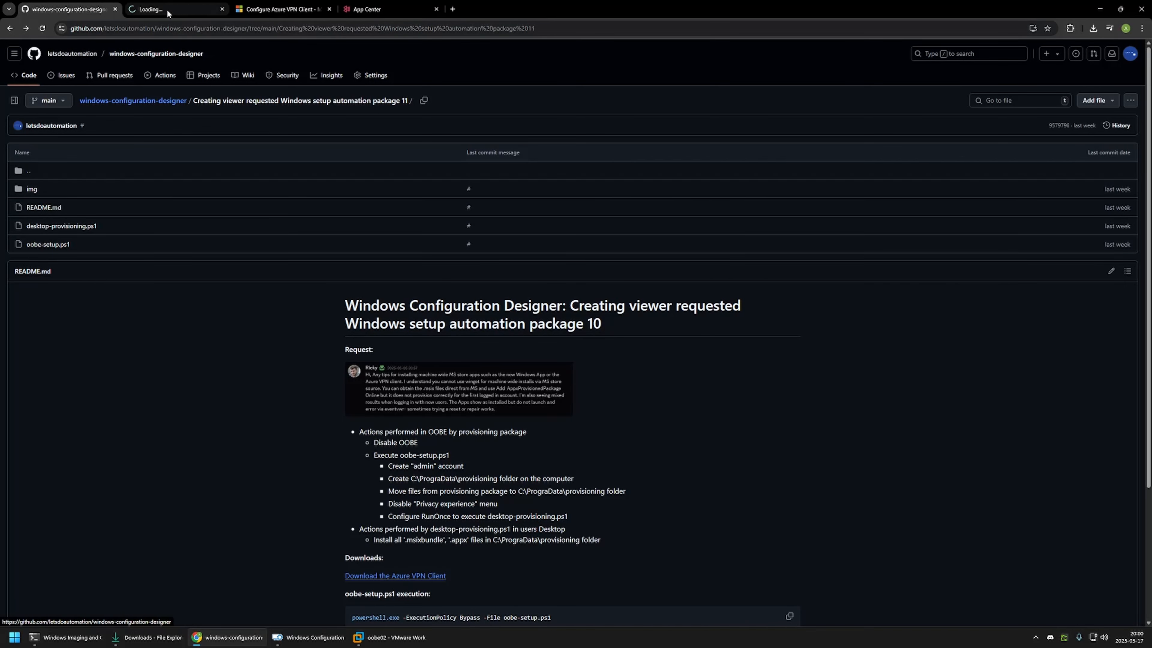
key(ctrl+Tab)
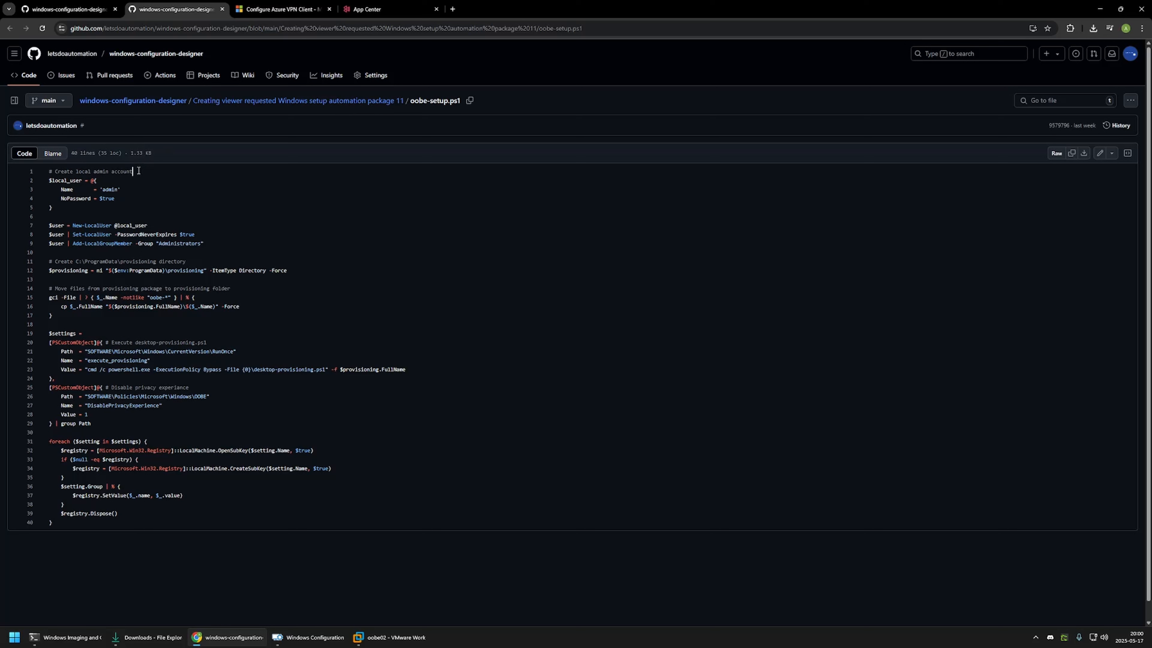
Step: Review the admin account, provisioning folder, RunOnce and privacy sections of oobe-setup.ps1, and download the script file
drag(218, 245, 31, 181)
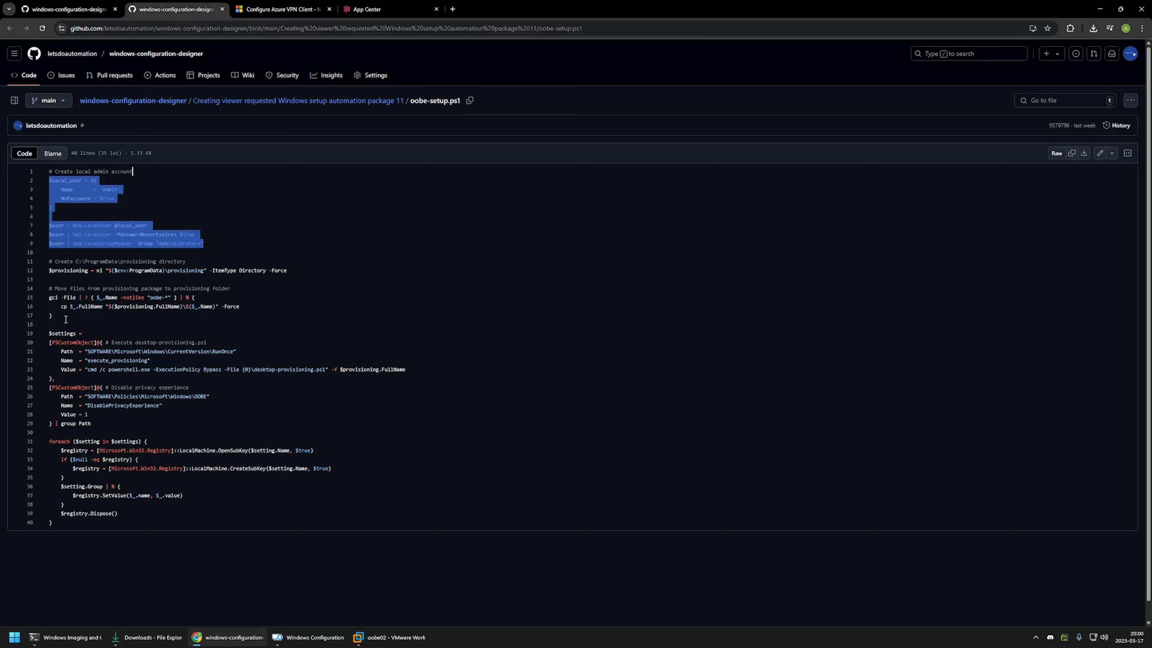
drag(63, 316, 43, 271)
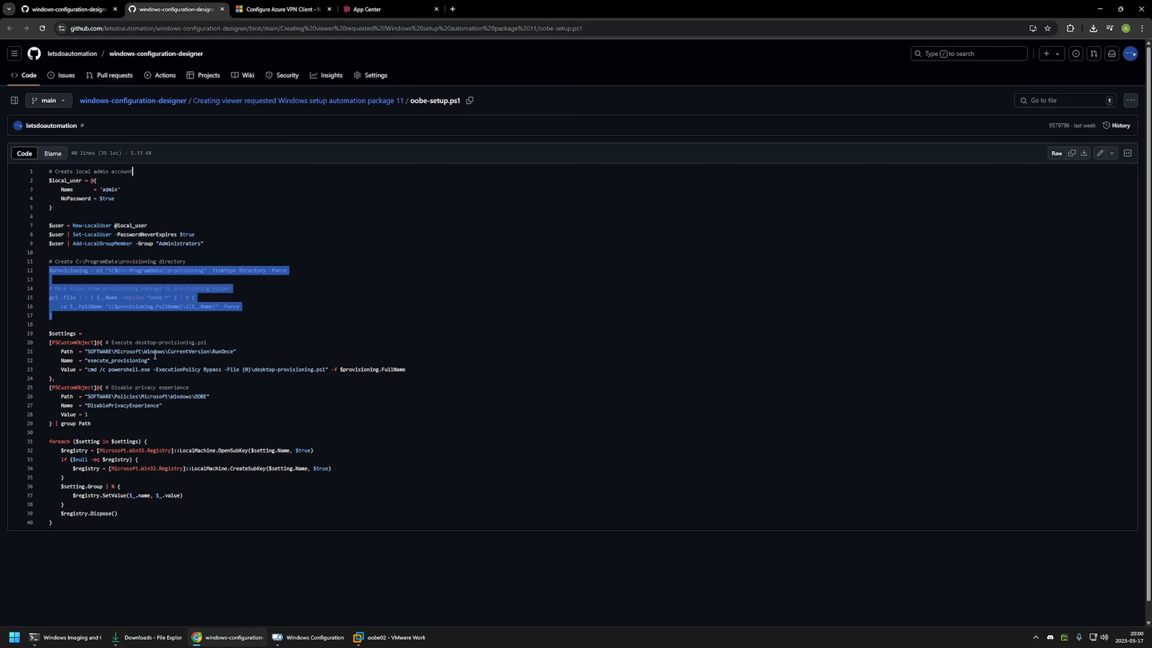
drag(212, 352, 320, 370)
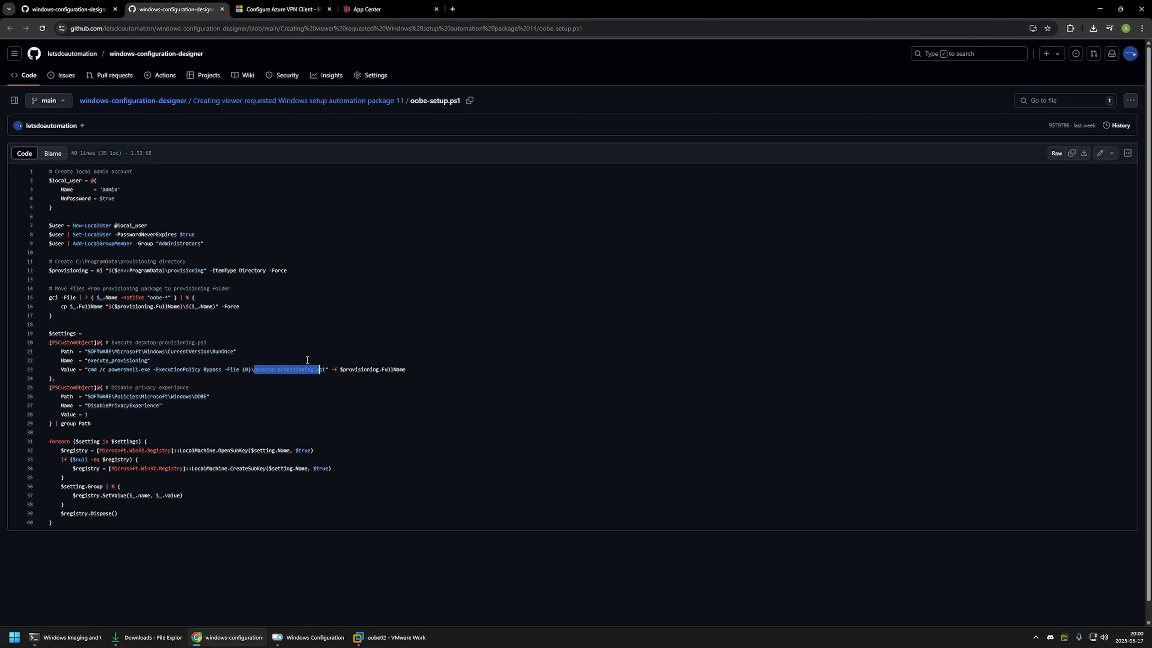
drag(84, 406, 162, 405)
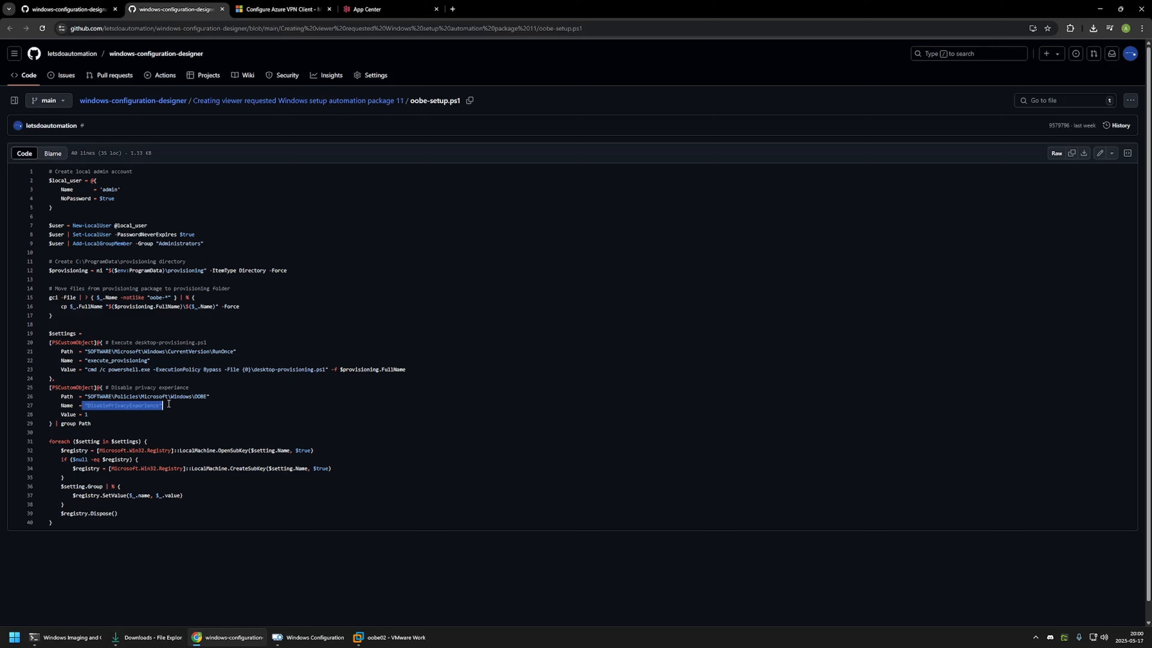
click(171, 405)
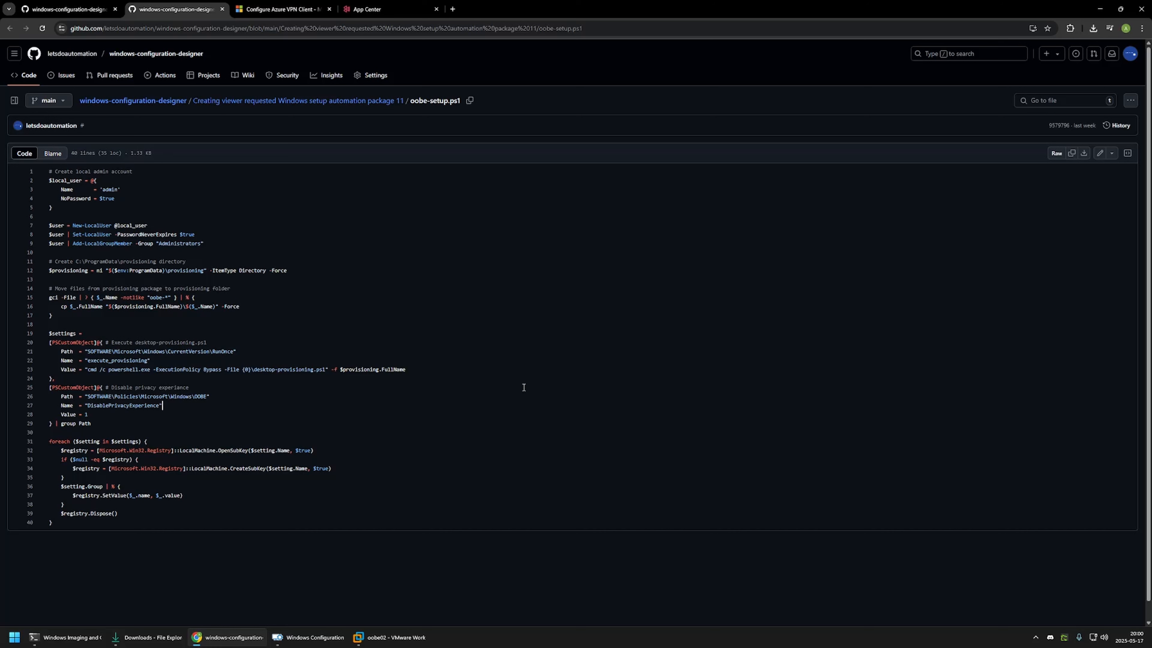
click(1083, 156)
Step: Return to the package 11 folder and open desktop-provisioning.ps1
click(68, 9)
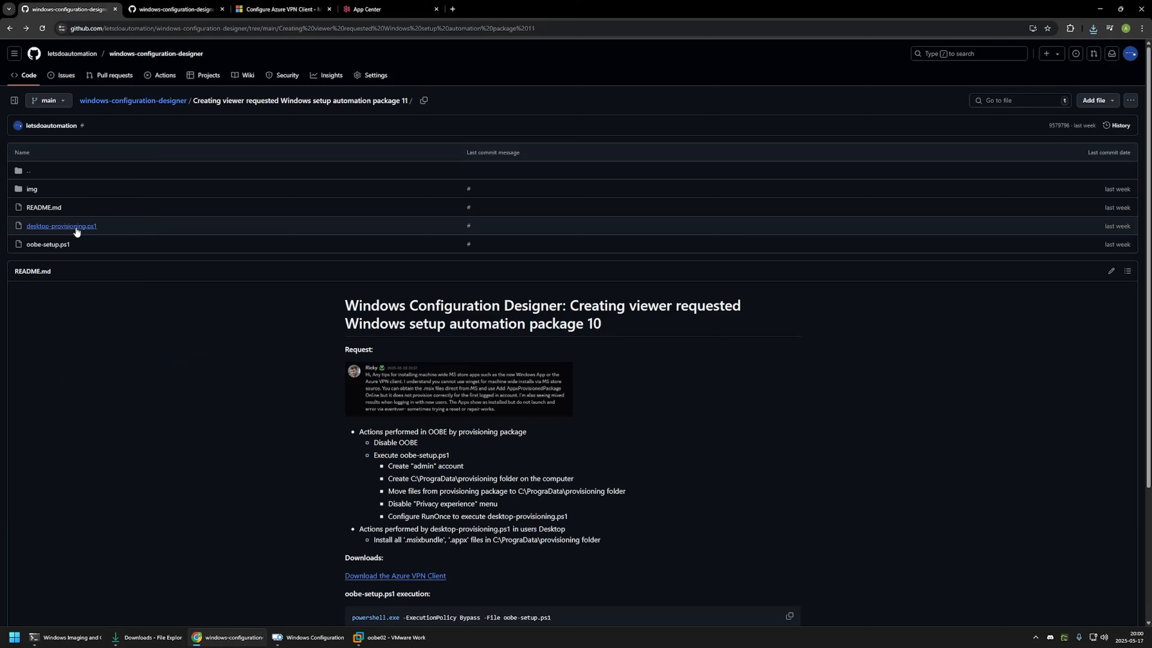
click(65, 227)
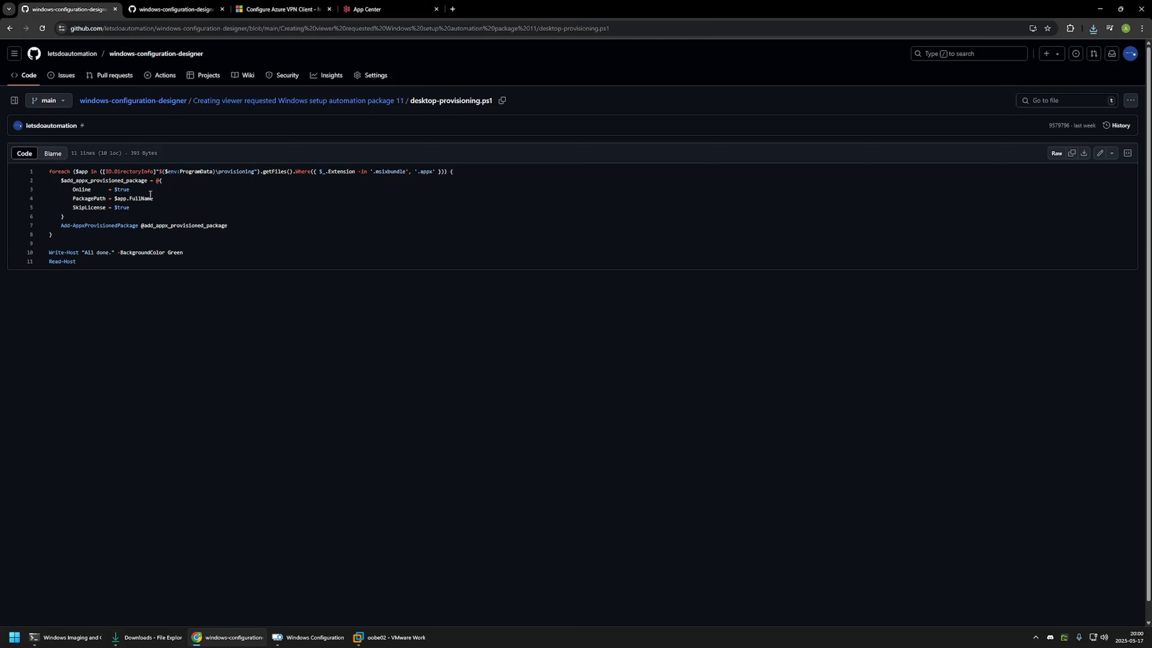
click(236, 226)
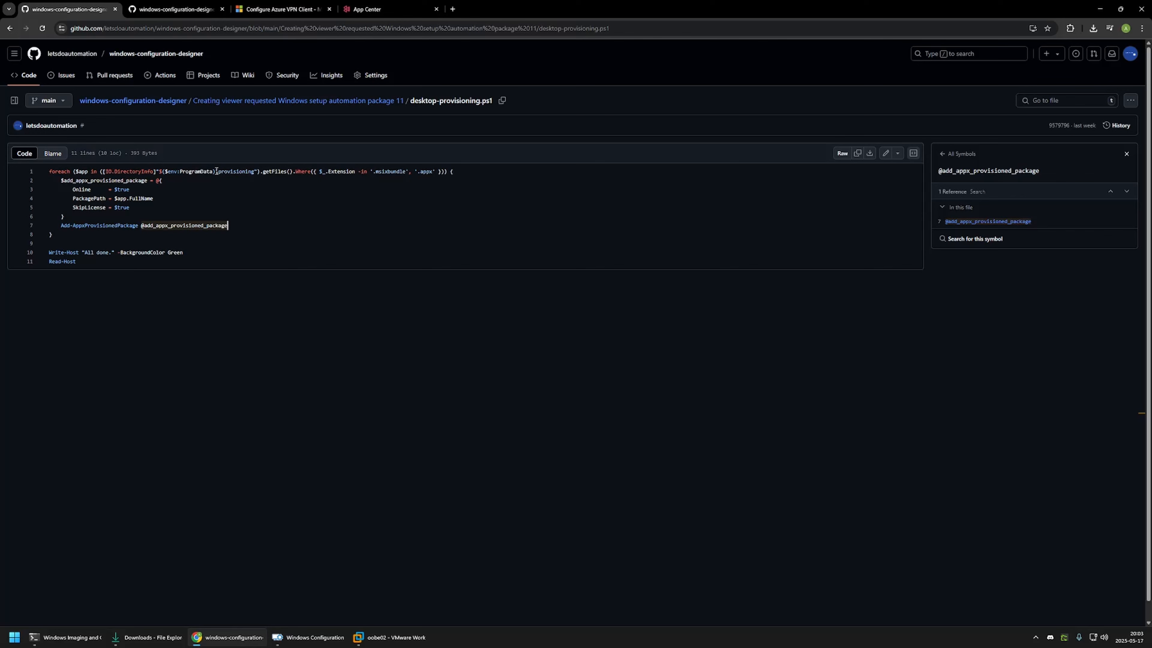
Step: Review the .msixbundle and .appx installation loop and closing lines of desktop-provisioning.ps1, and download the script file
drag(215, 172, 249, 172)
drag(372, 173, 429, 173)
drag(231, 227, 24, 187)
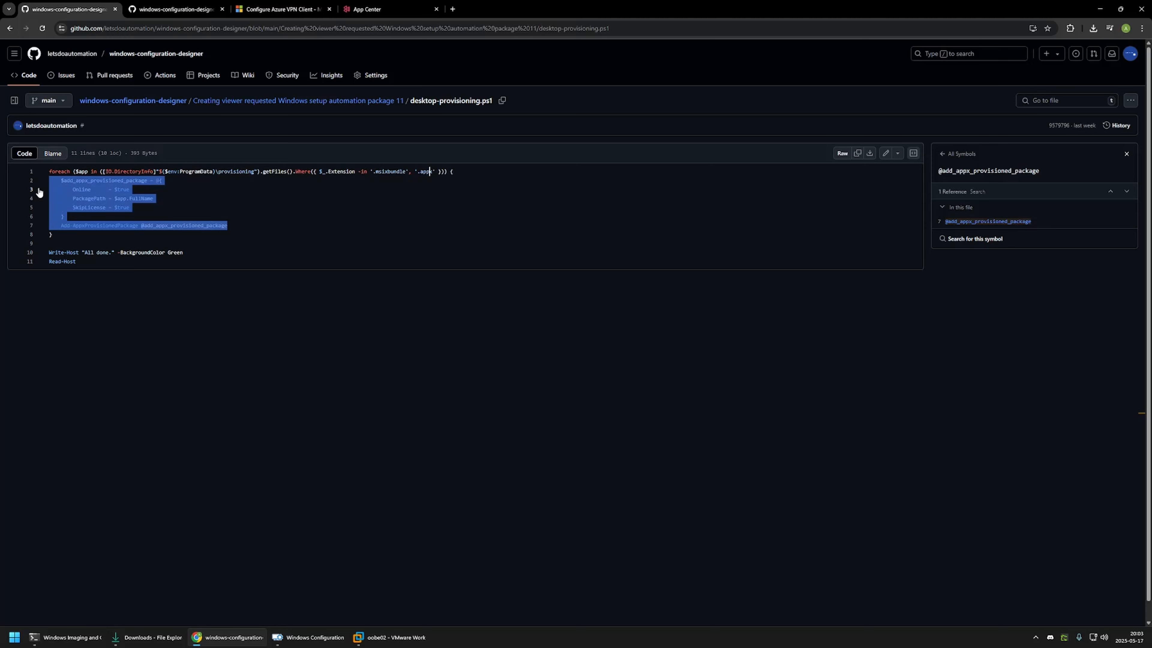
click(235, 226)
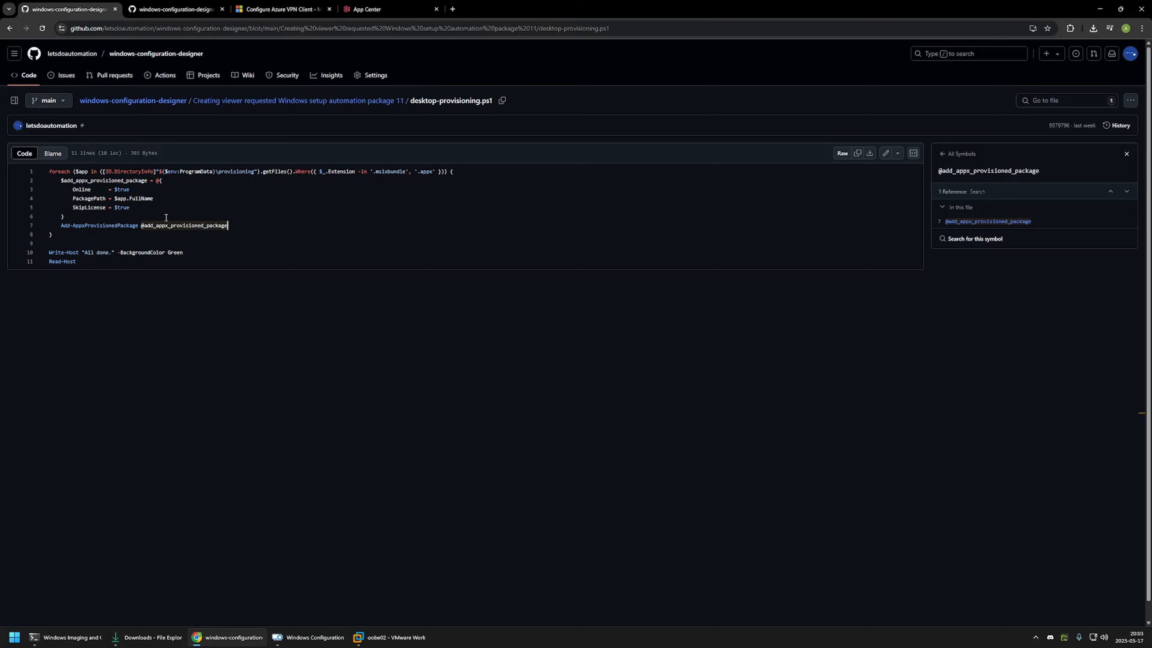
drag(187, 252, 55, 261)
click(85, 262)
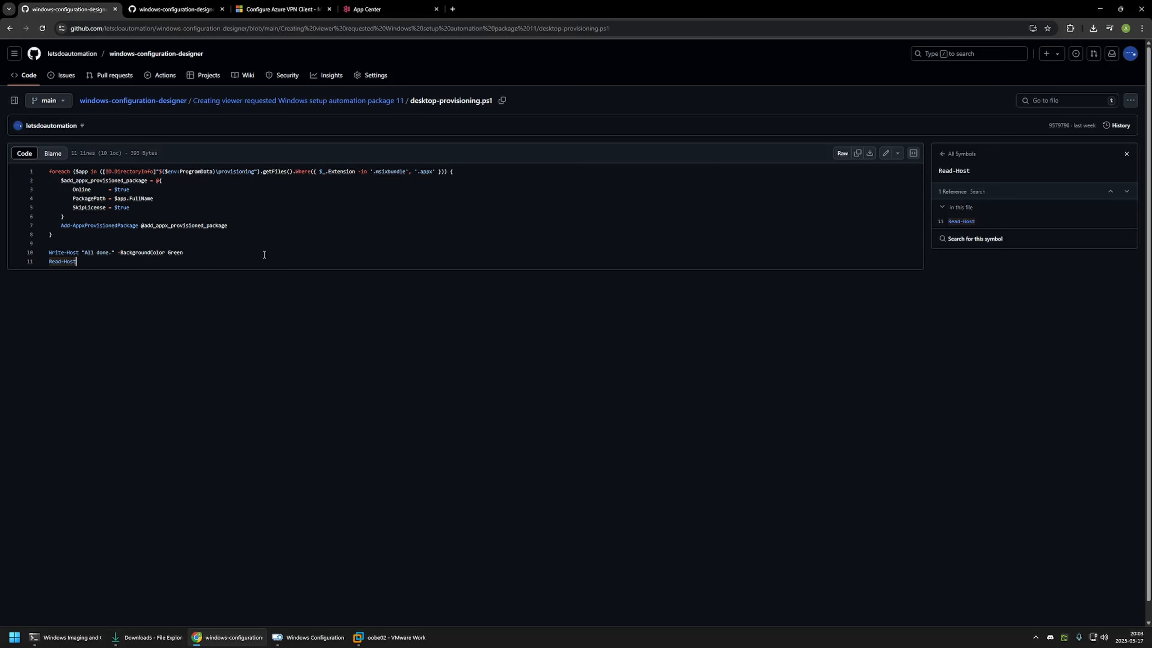
click(870, 153)
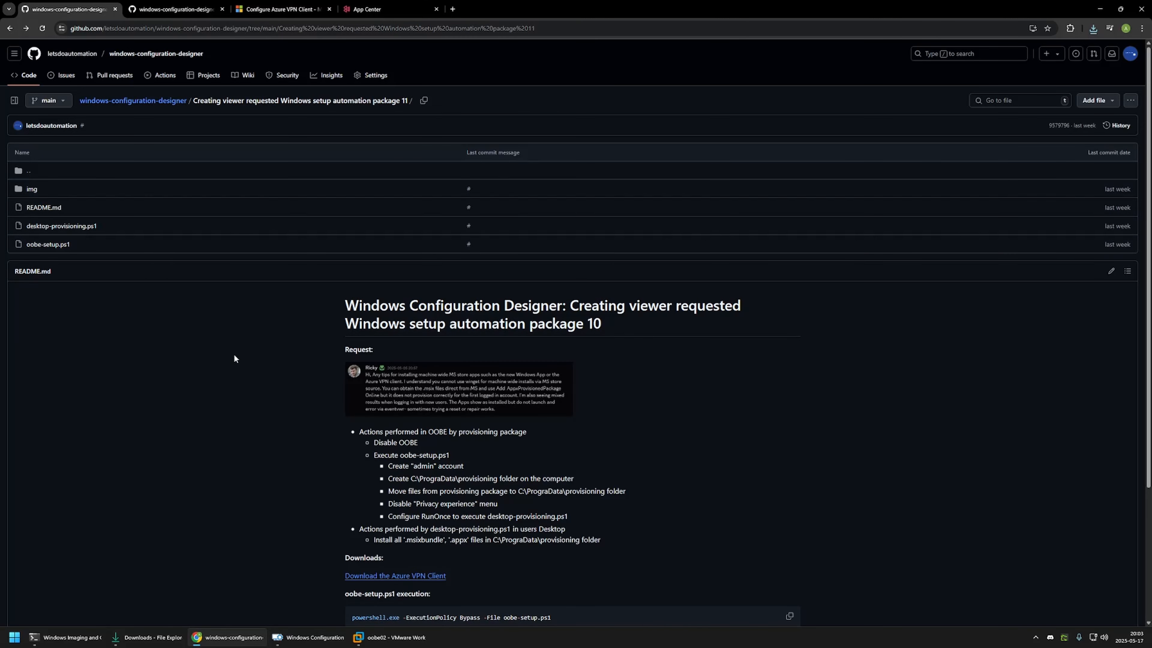
Step: Check the Downloads folder for the Azure VPN app bundle, its VCLibs dependencies and both PowerShell scripts
click(151, 635)
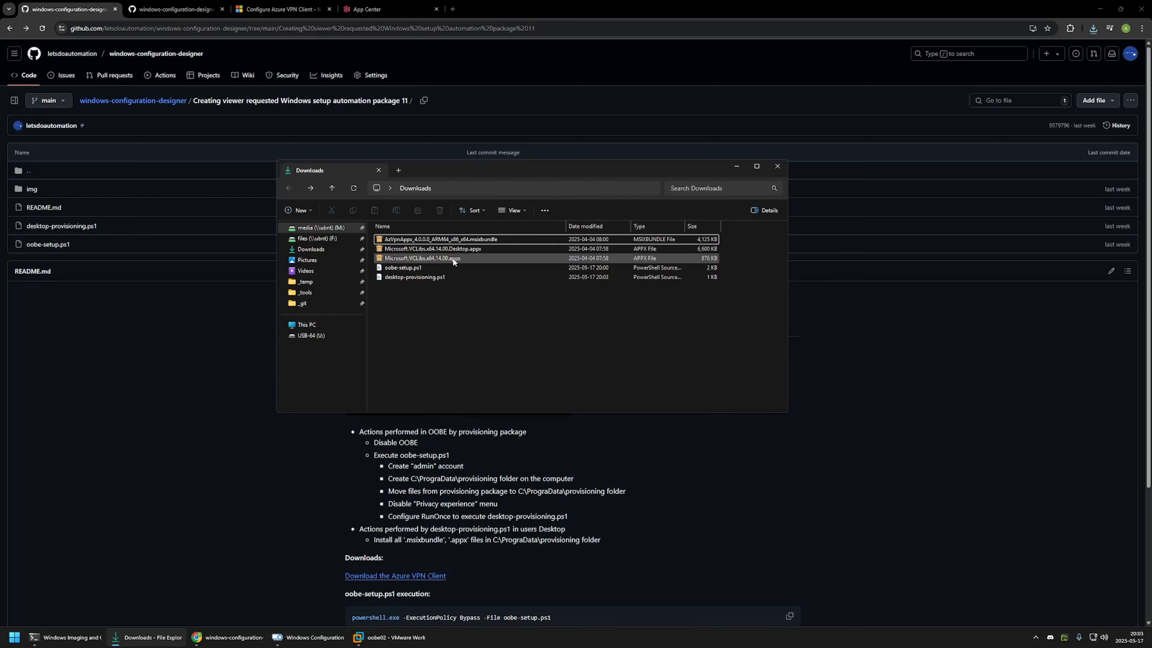
click(454, 239)
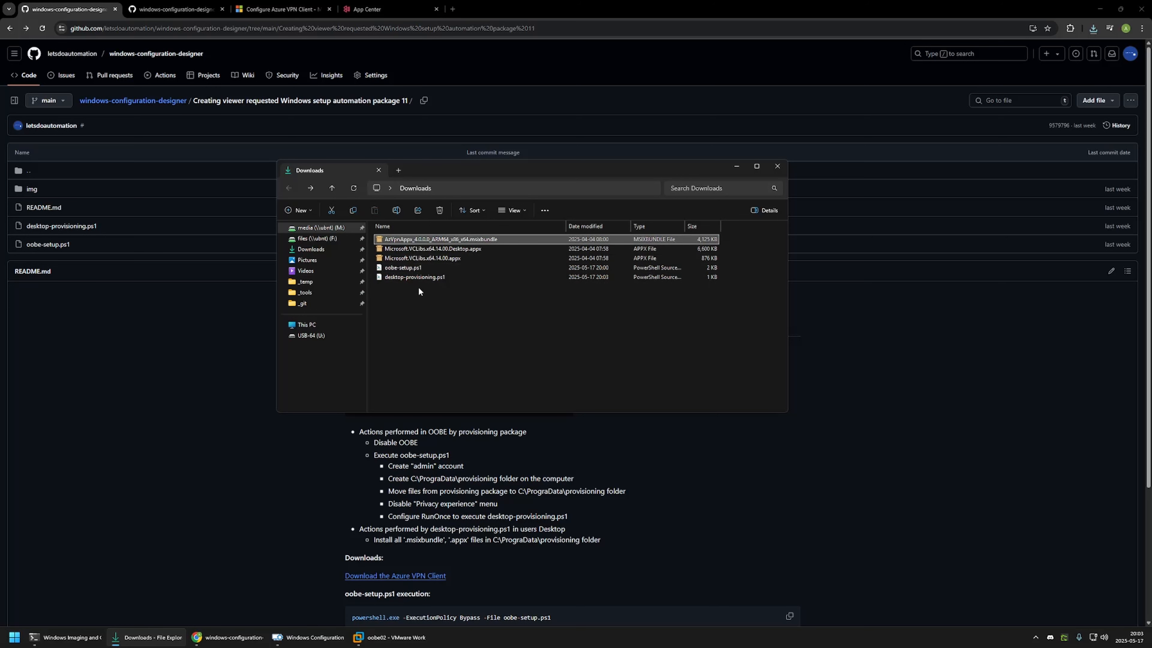
drag(419, 286, 393, 265)
click(387, 289)
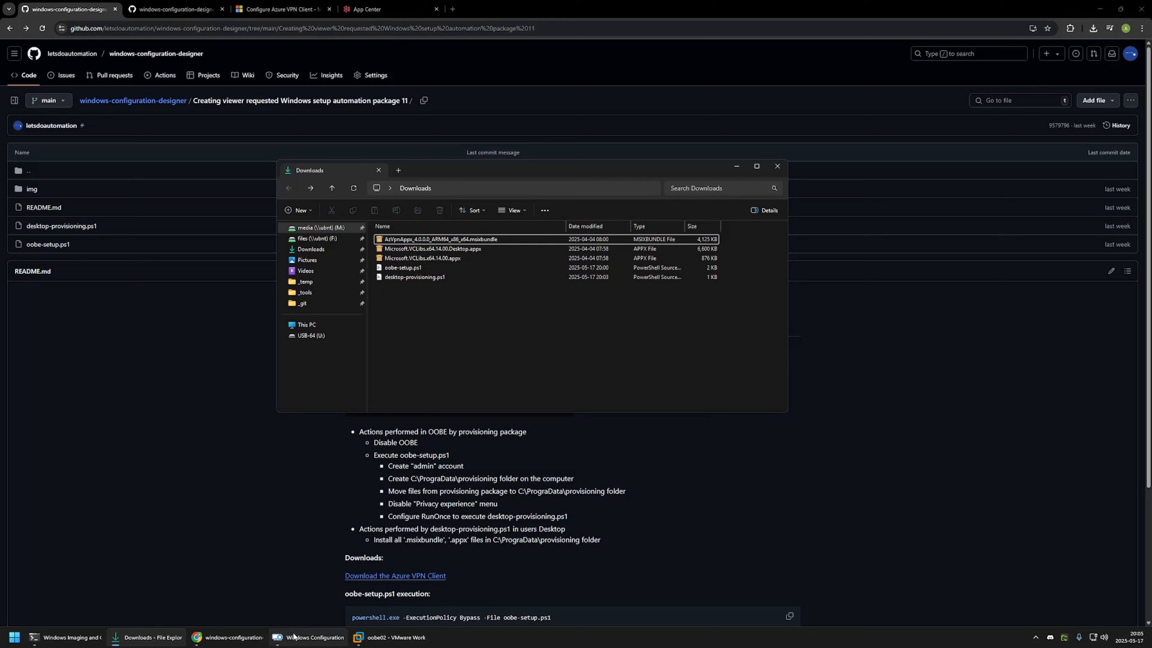
Step: Switch to Windows Configuration Designer and create a provisioning package project named "package" for all Windows desktop editions
click(308, 637)
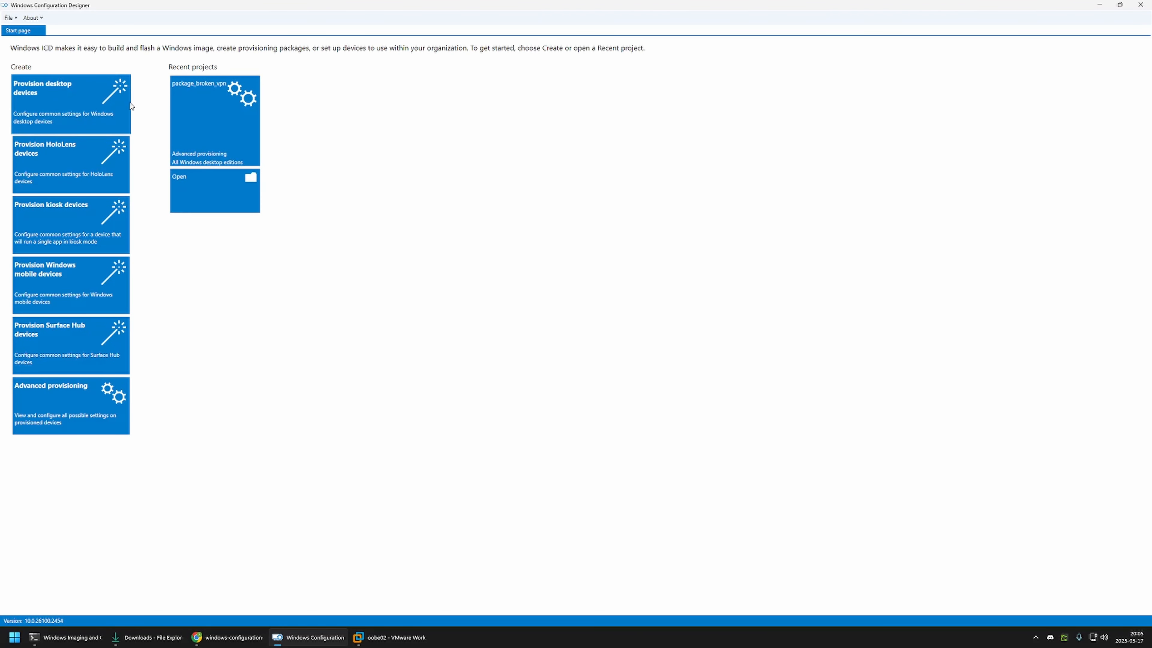
click(10, 18)
click(31, 28)
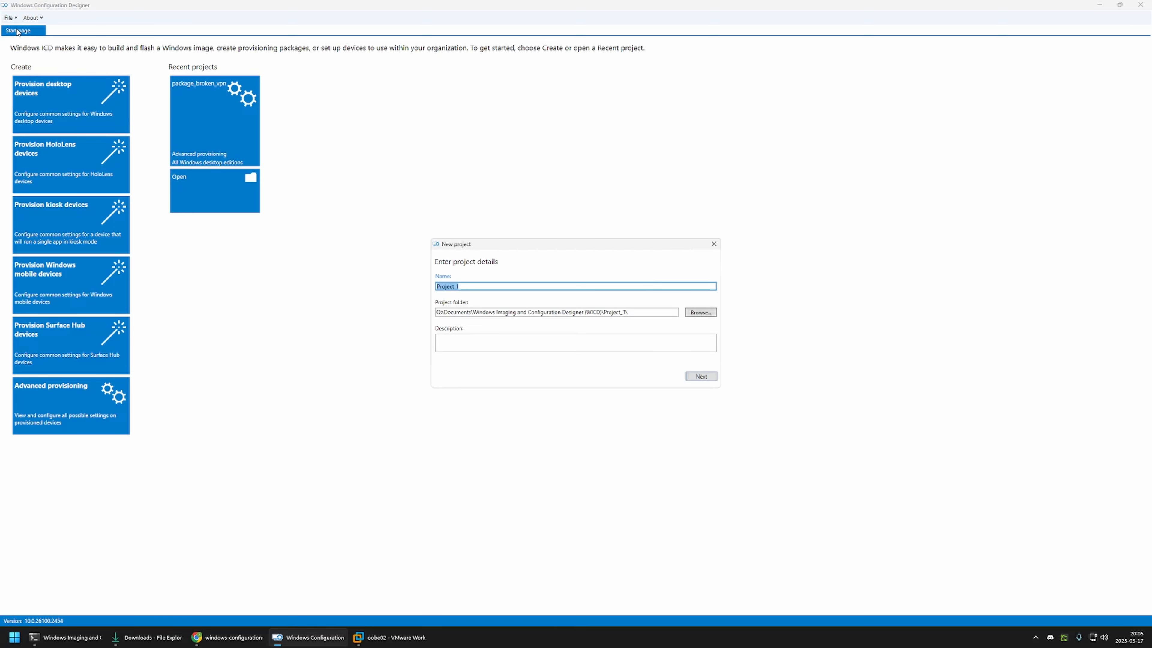
text(package)
click(700, 377)
click(701, 376)
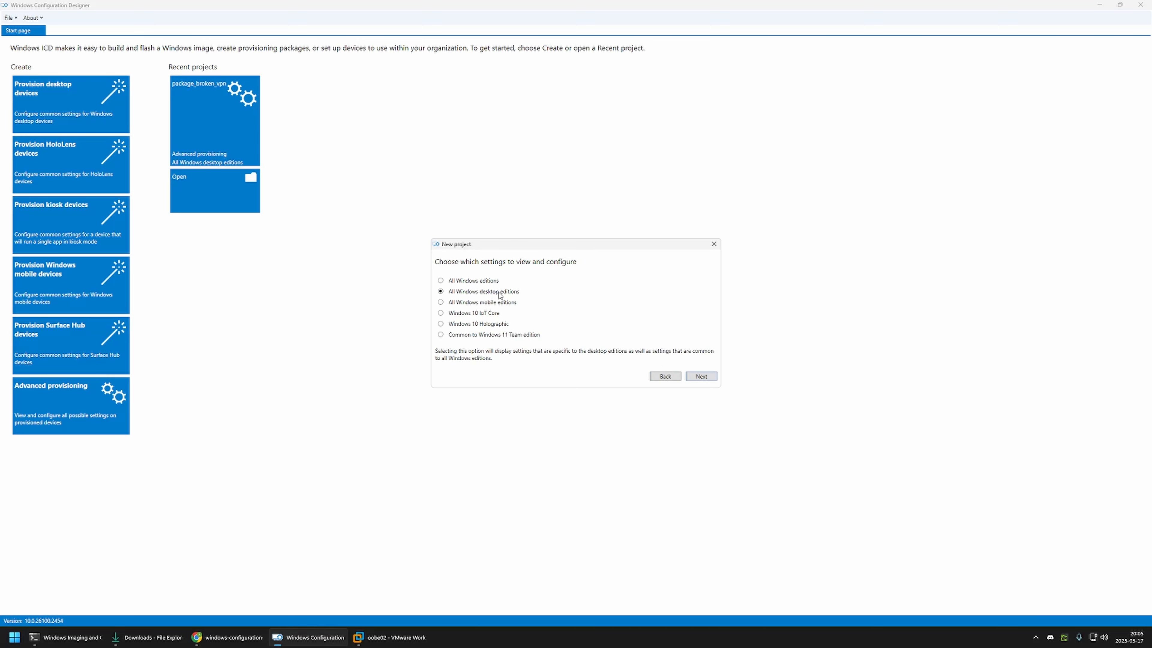
click(702, 377)
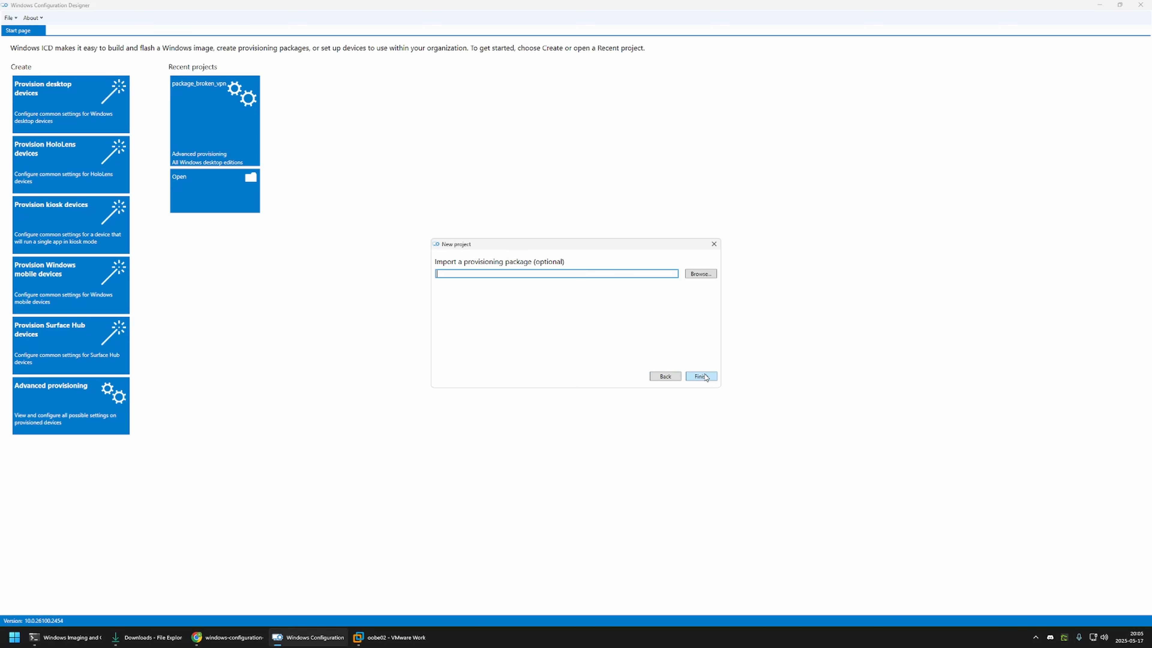
click(702, 376)
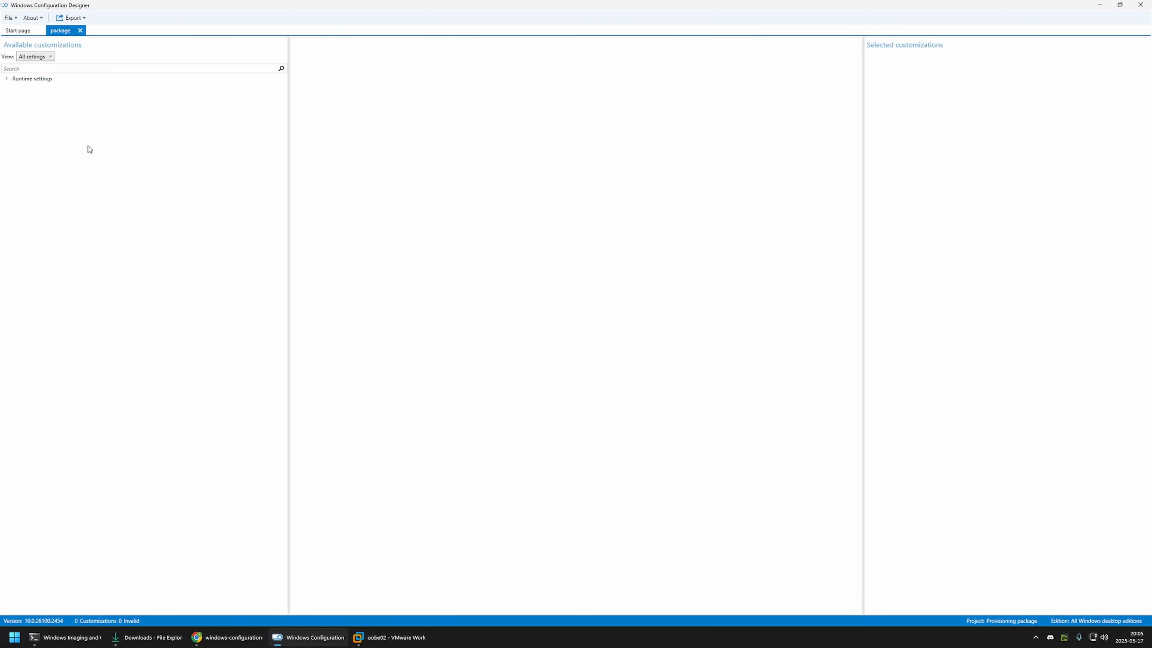
Step: Set HideOobe to TRUE in the OOBE desktop runtime settings
click(7, 78)
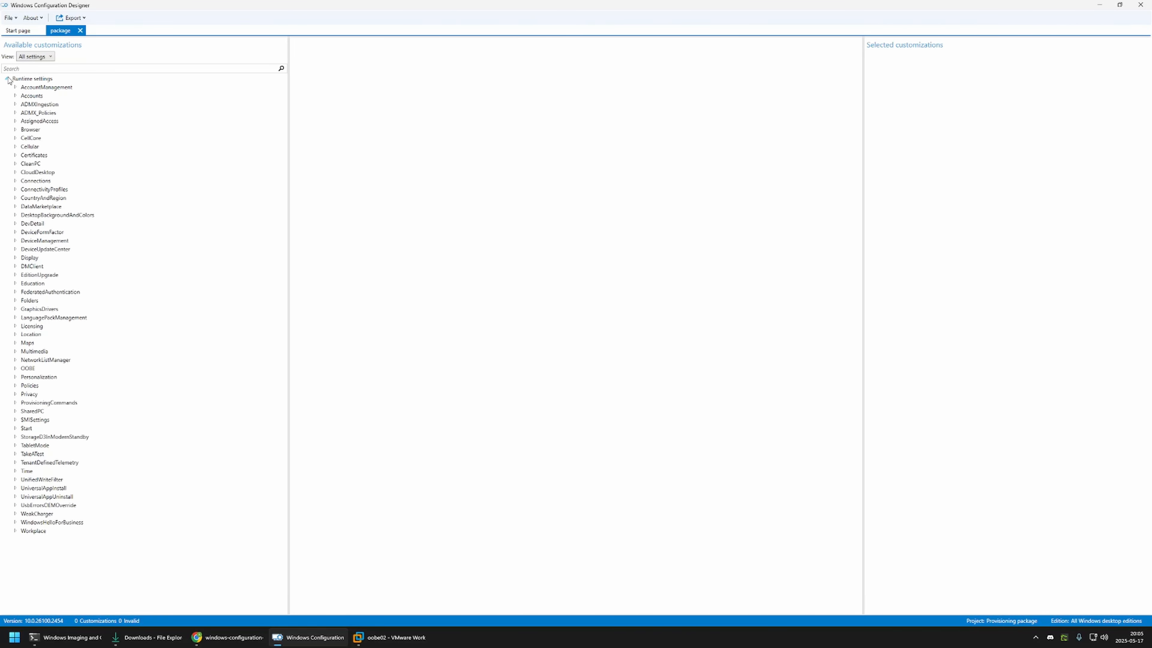
double_click(35, 371)
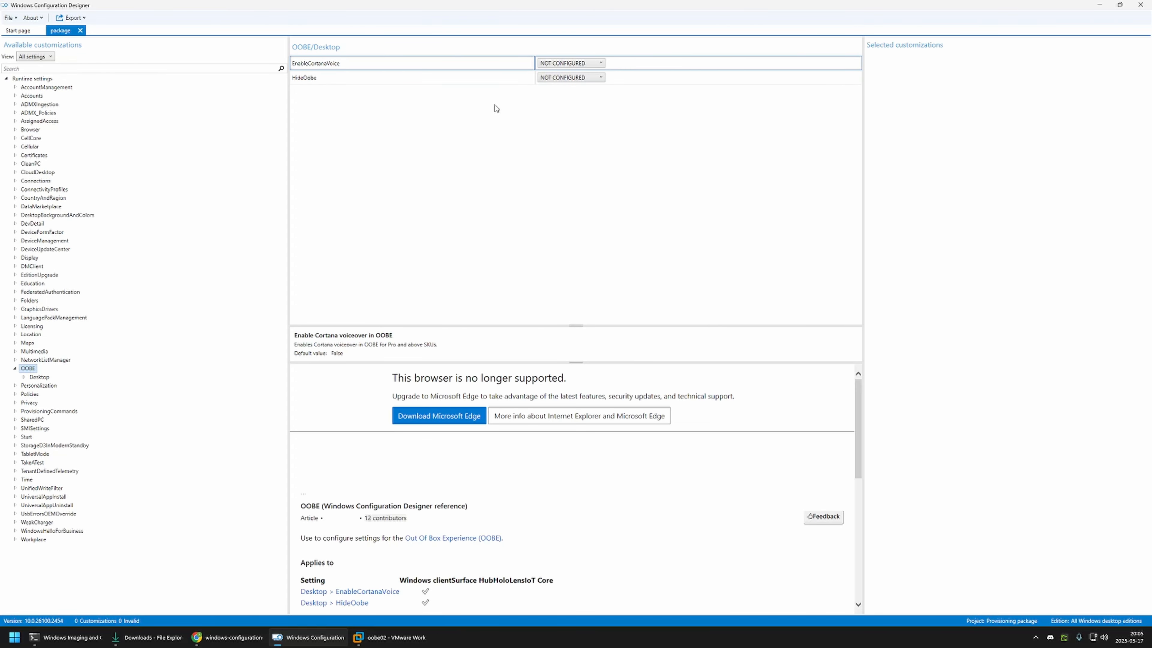
click(561, 79)
click(560, 104)
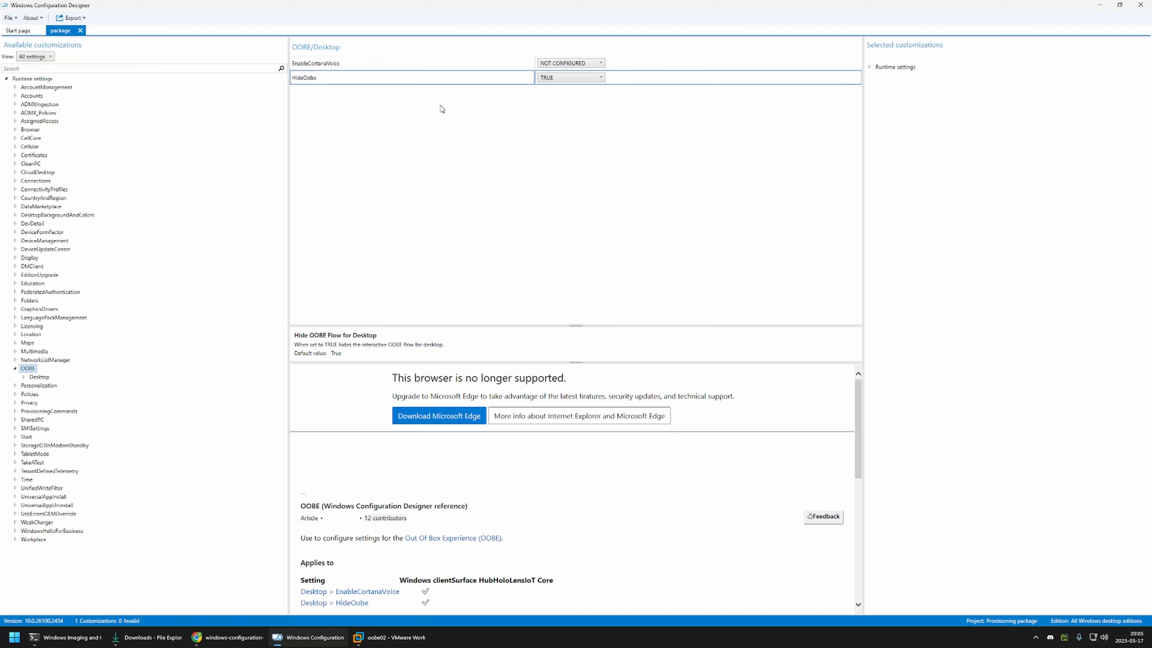
Step: Add both PowerShell scripts, the AzVpnAppx msixbundle and the two VCLibs appx files from Downloads to the device-context CommandFiles
click(15, 411)
click(24, 420)
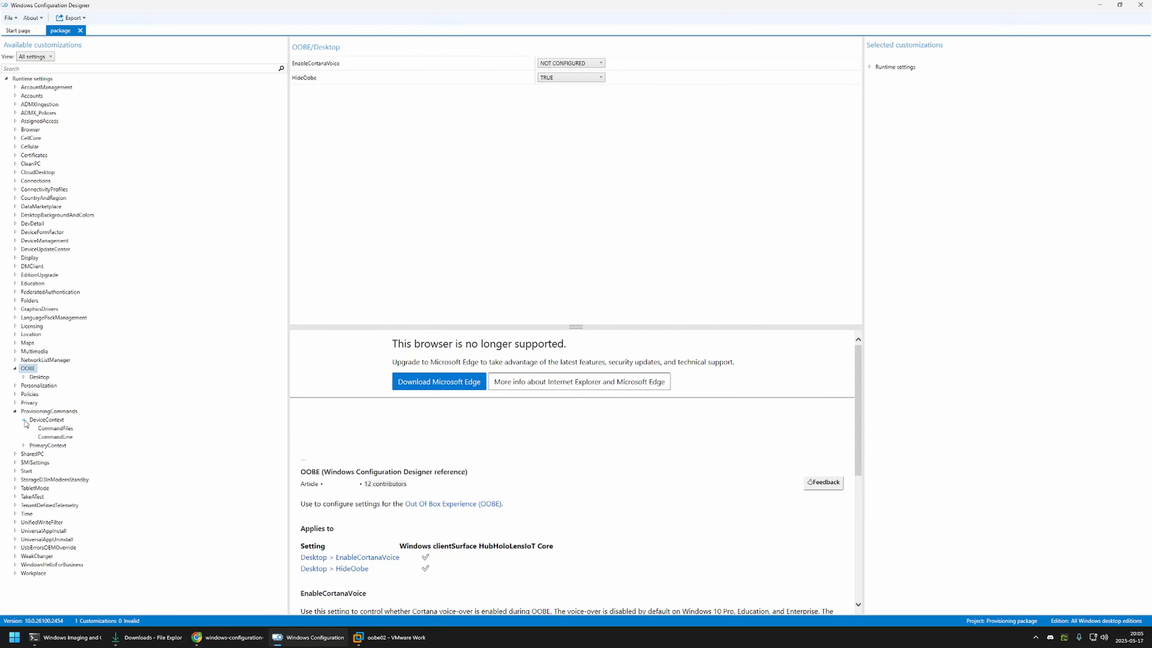
click(51, 429)
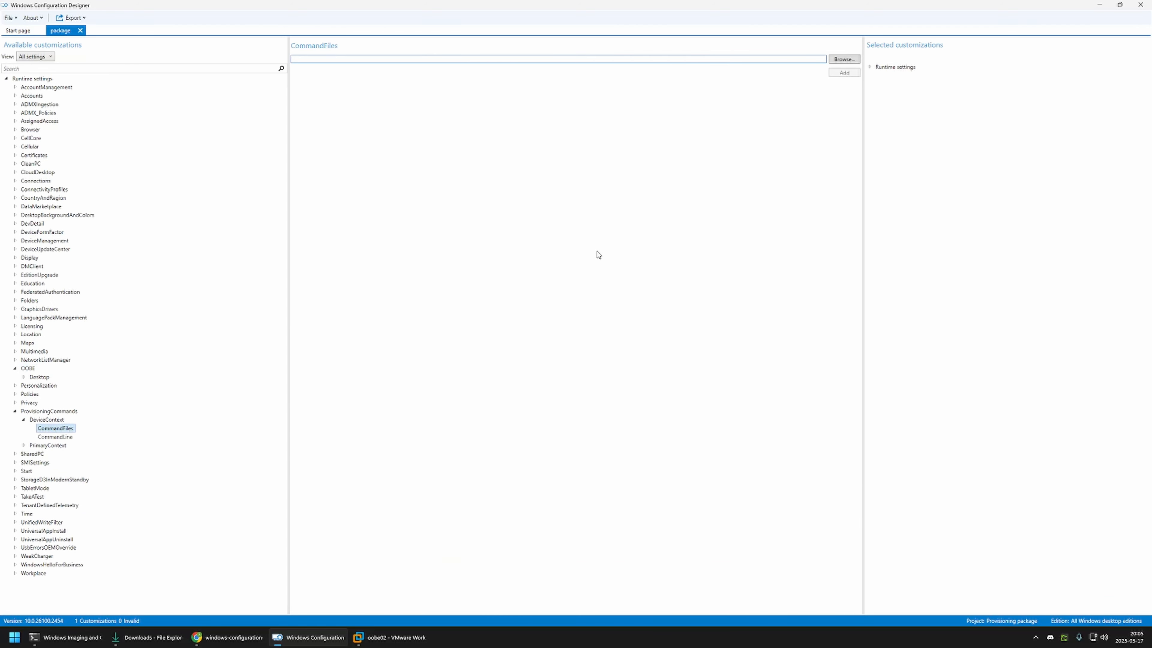
click(844, 59)
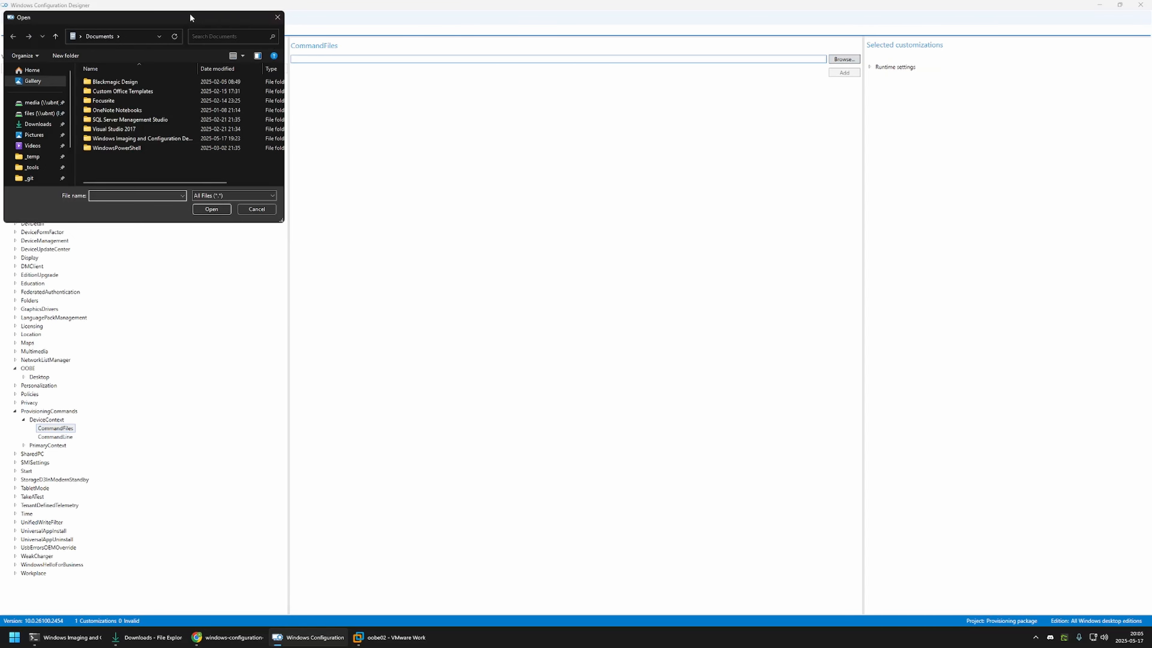
drag(193, 17, 564, 135)
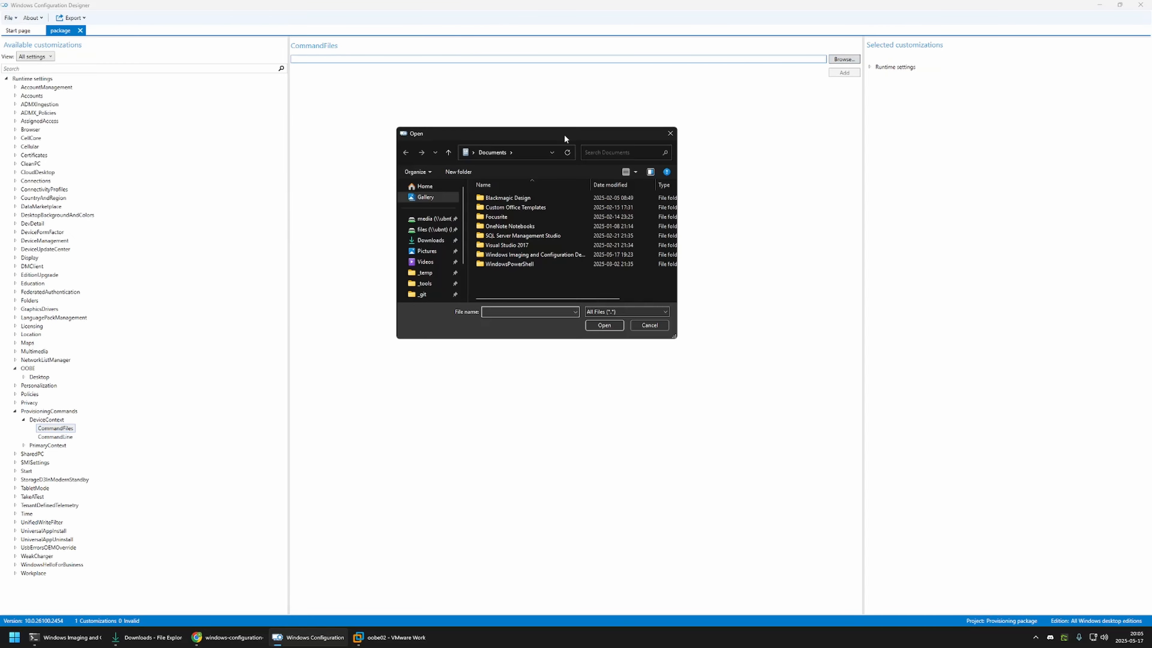
click(429, 240)
drag(516, 280, 481, 198)
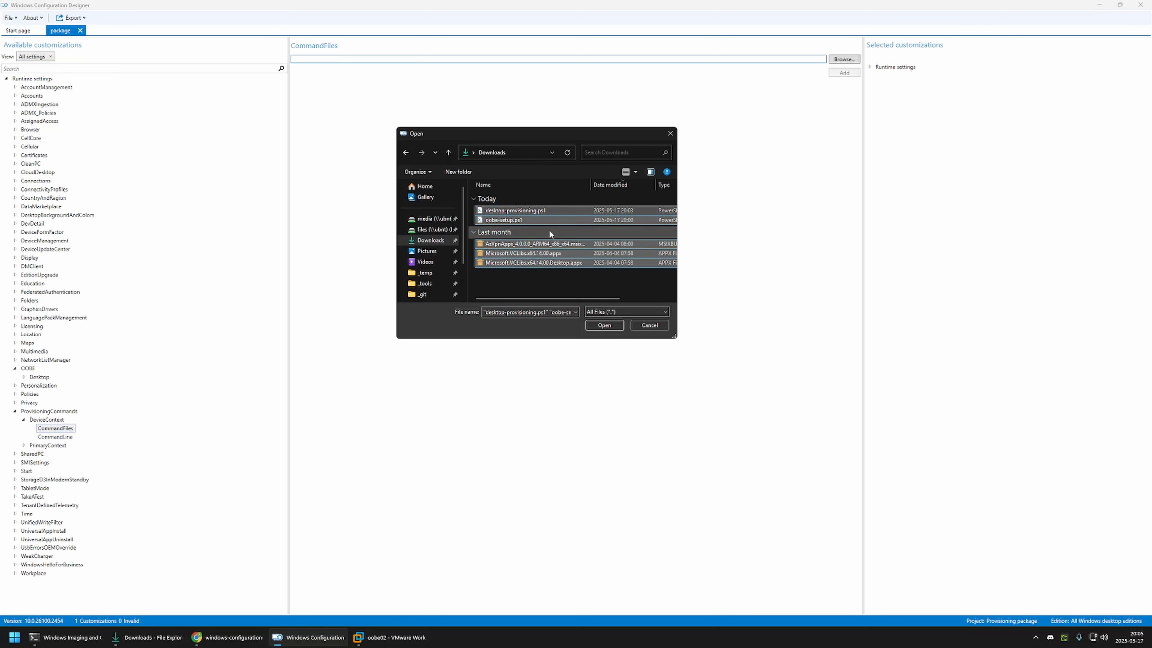
click(602, 325)
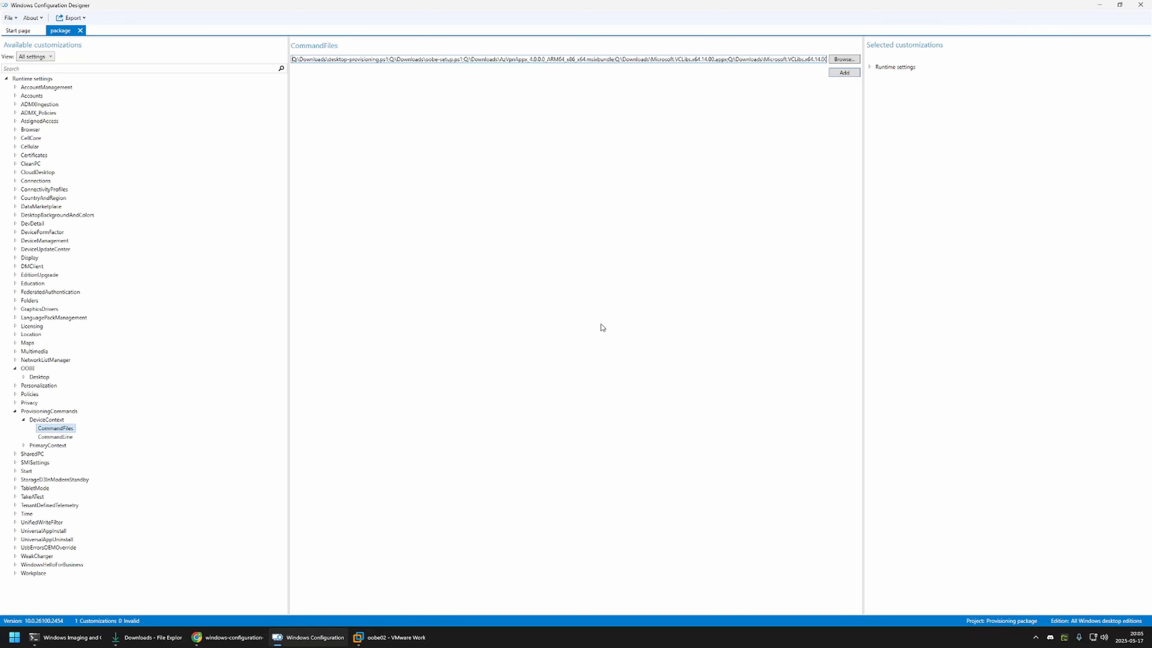
click(844, 74)
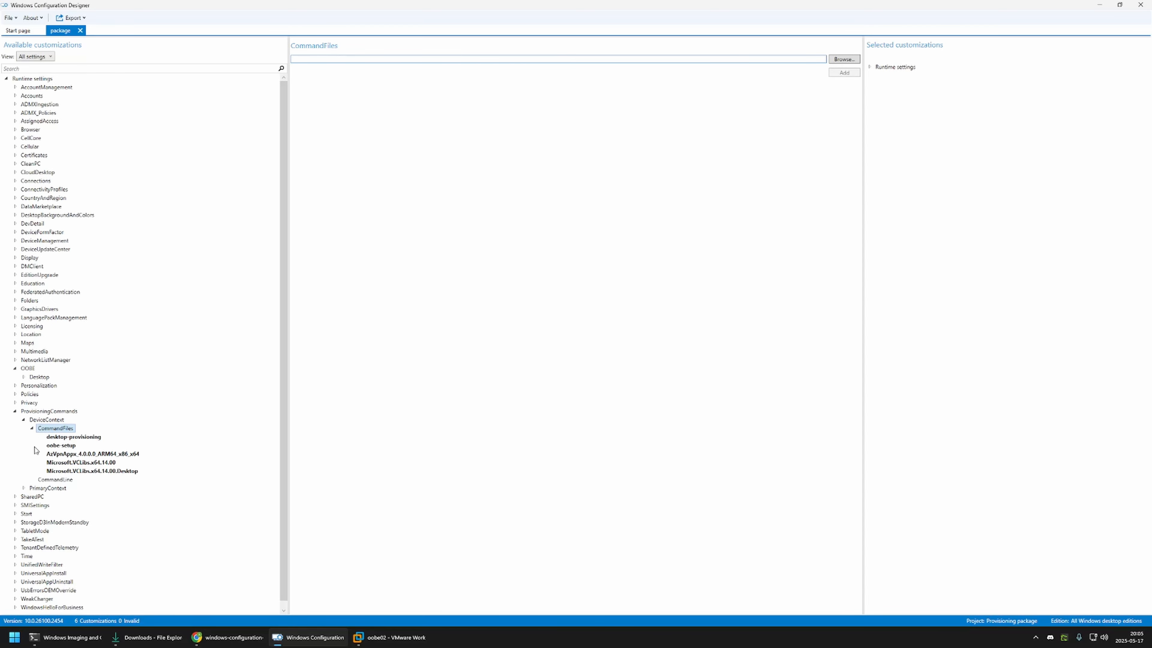
Step: Select the device-context CommandLine setting, switch to Chrome and copy the oobe-setup.ps1 execution command from the GitHub README
click(54, 445)
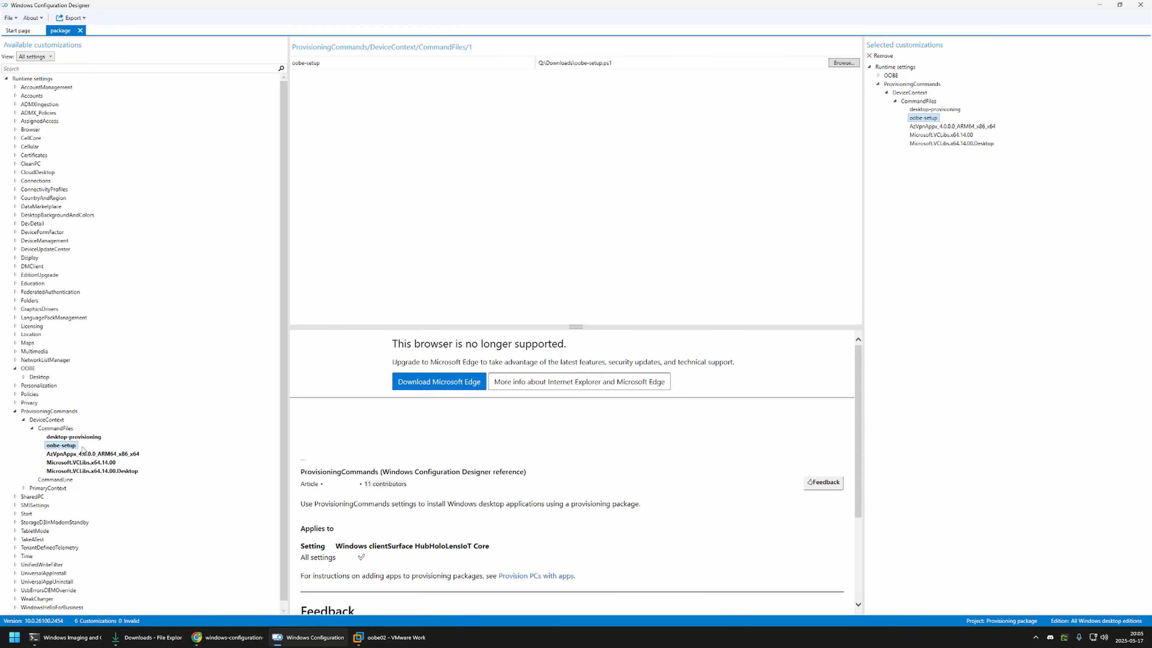
click(59, 480)
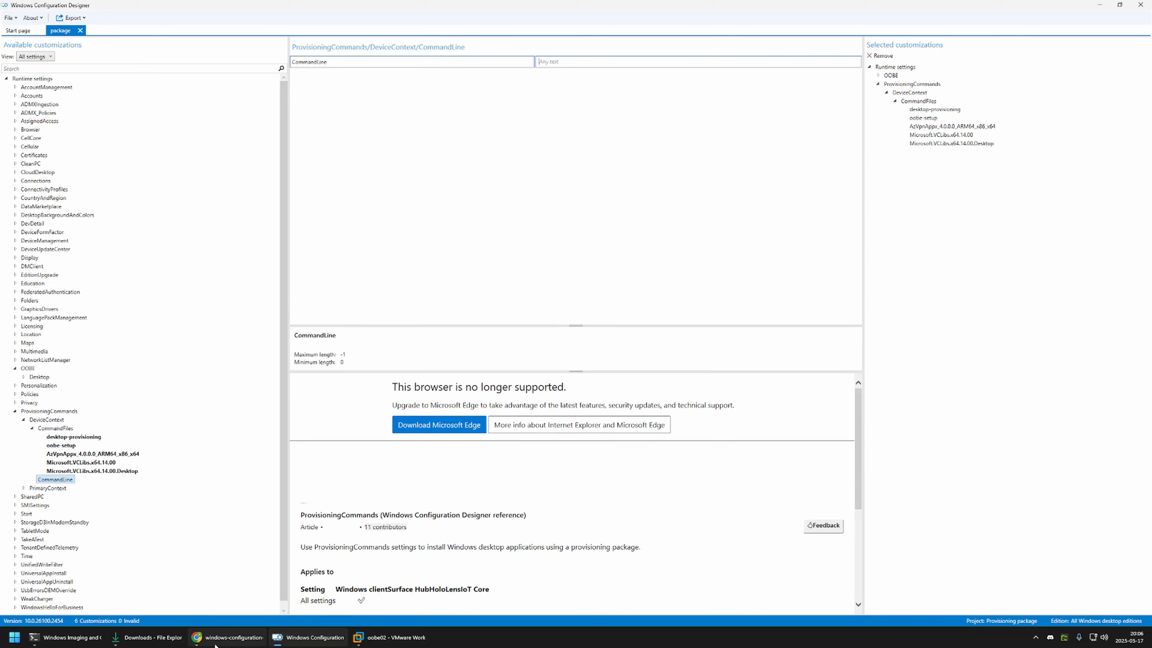
click(227, 637)
scroll(286, 463, down, 4)
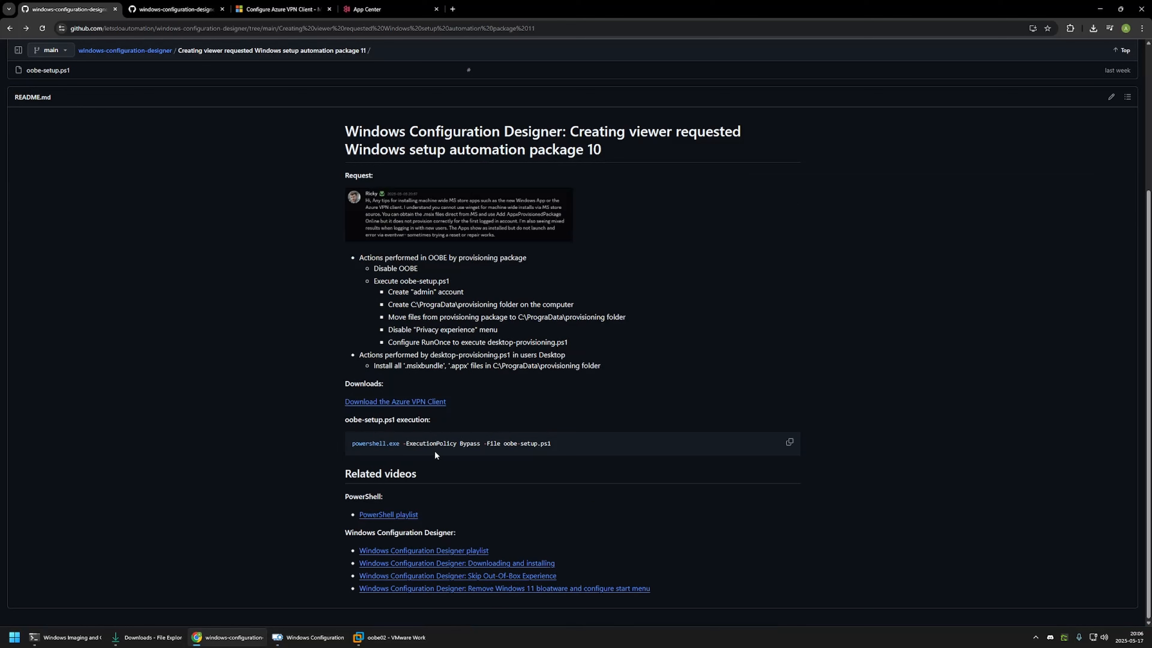
drag(352, 445, 551, 443)
click(417, 452)
click(482, 454)
click(556, 443)
click(790, 441)
Step: Back in Windows Configuration Designer, set the device-context CommandLine to "powershell.exe -ExecutionPolicy Bypass -File oobe-setup.ps1"
click(319, 636)
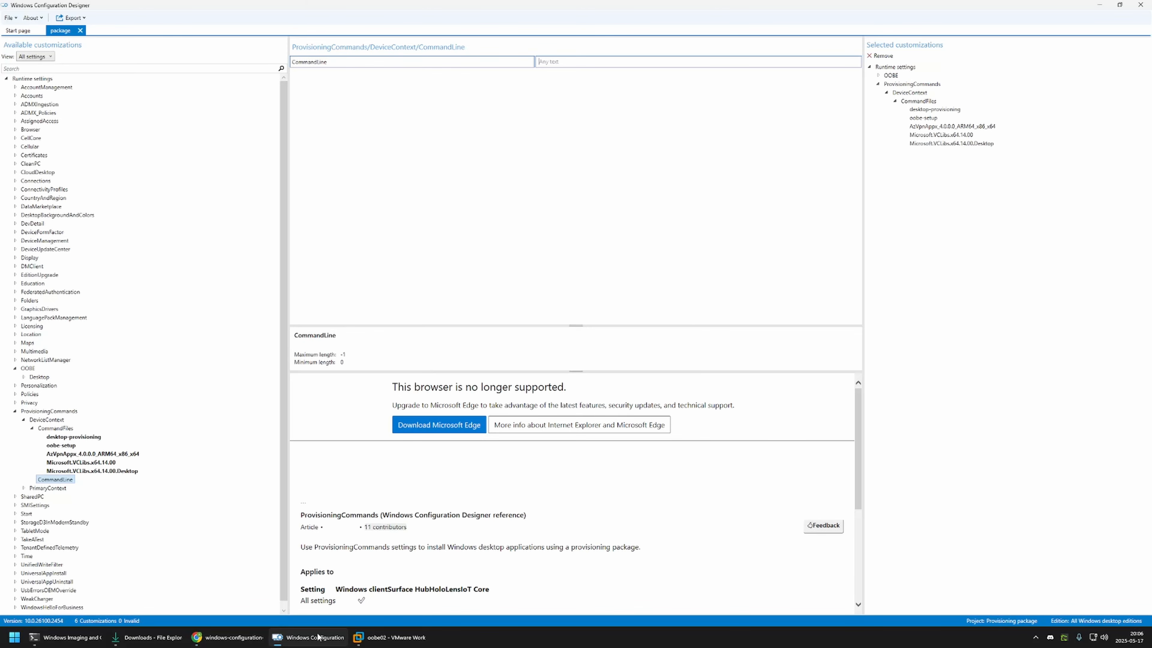
click(558, 62)
key(ctrl+v)
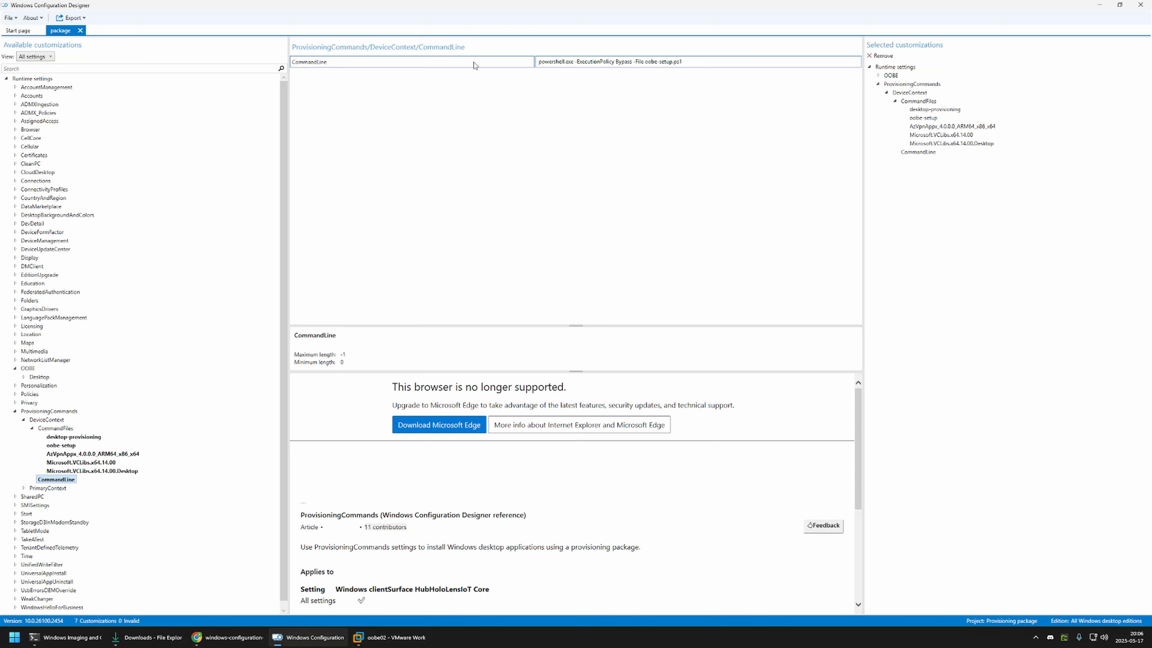
Step: Export the project as a provisioning package with the default description and output location, without encryption or signing, and build it
click(86, 17)
click(75, 28)
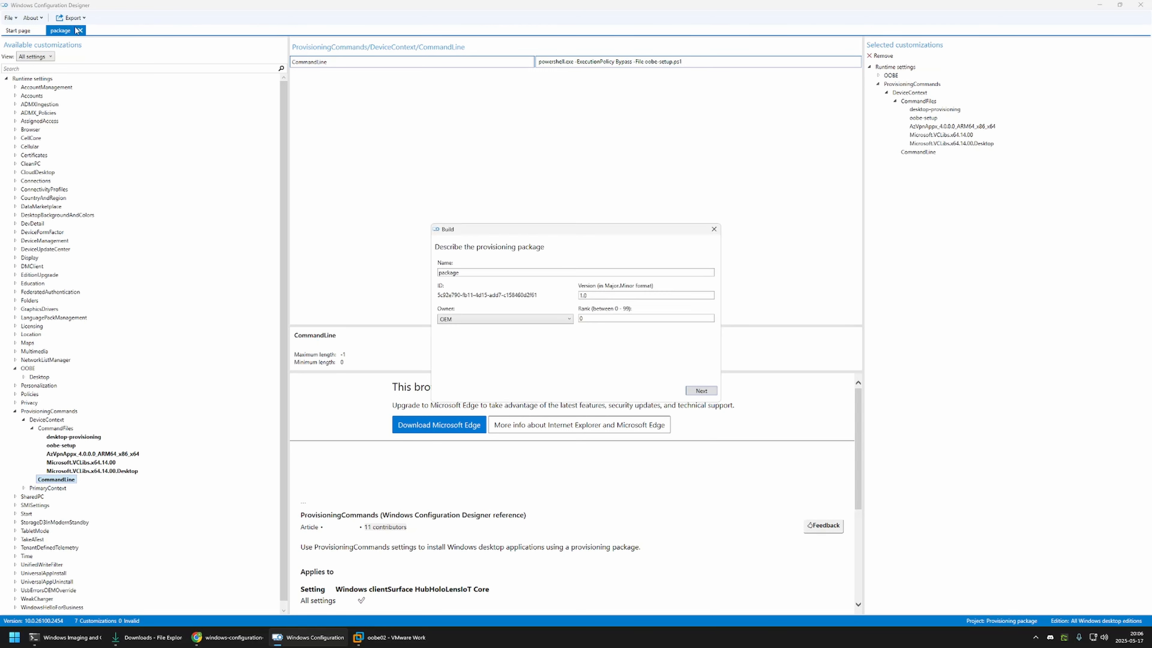
click(696, 391)
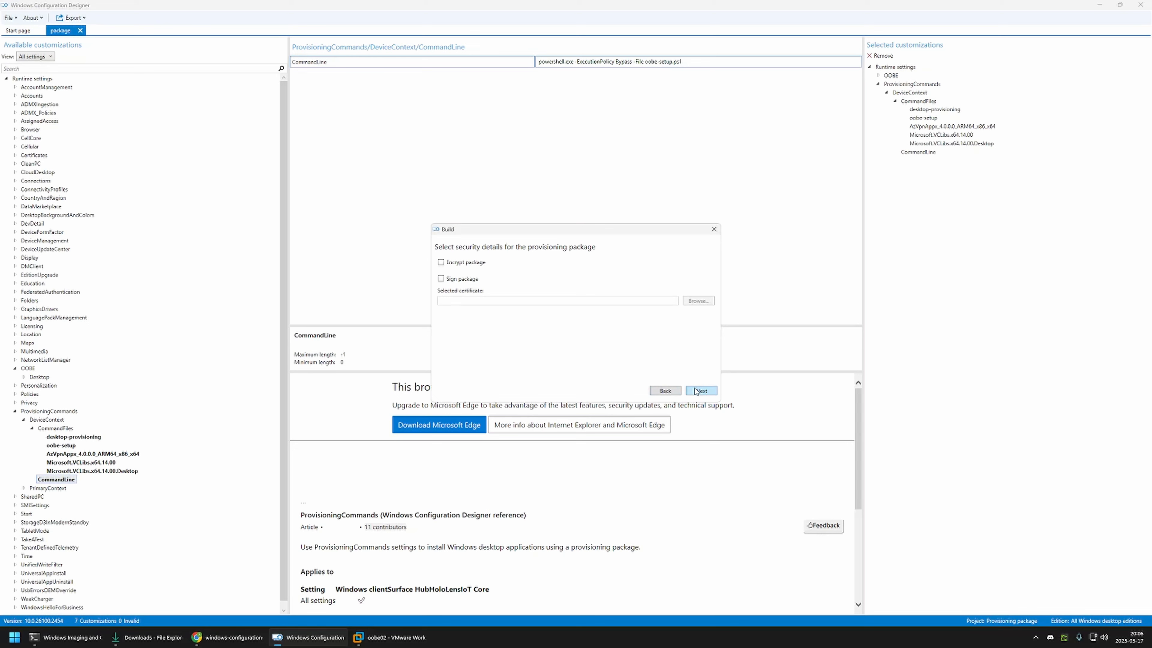
click(697, 391)
click(697, 390)
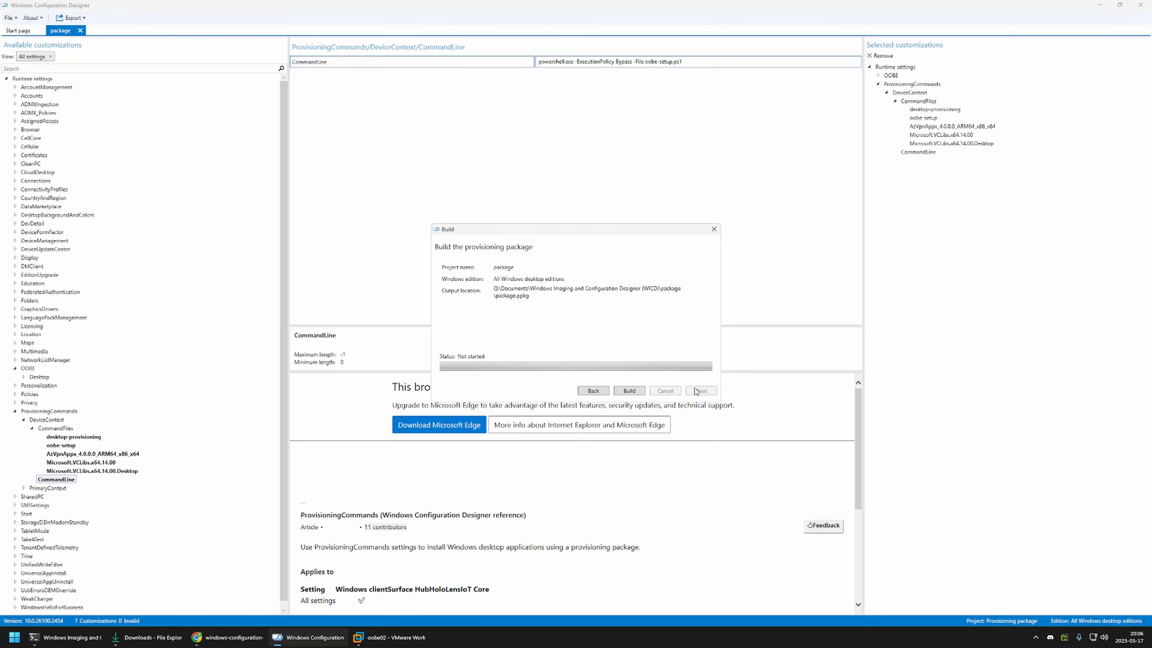
click(631, 390)
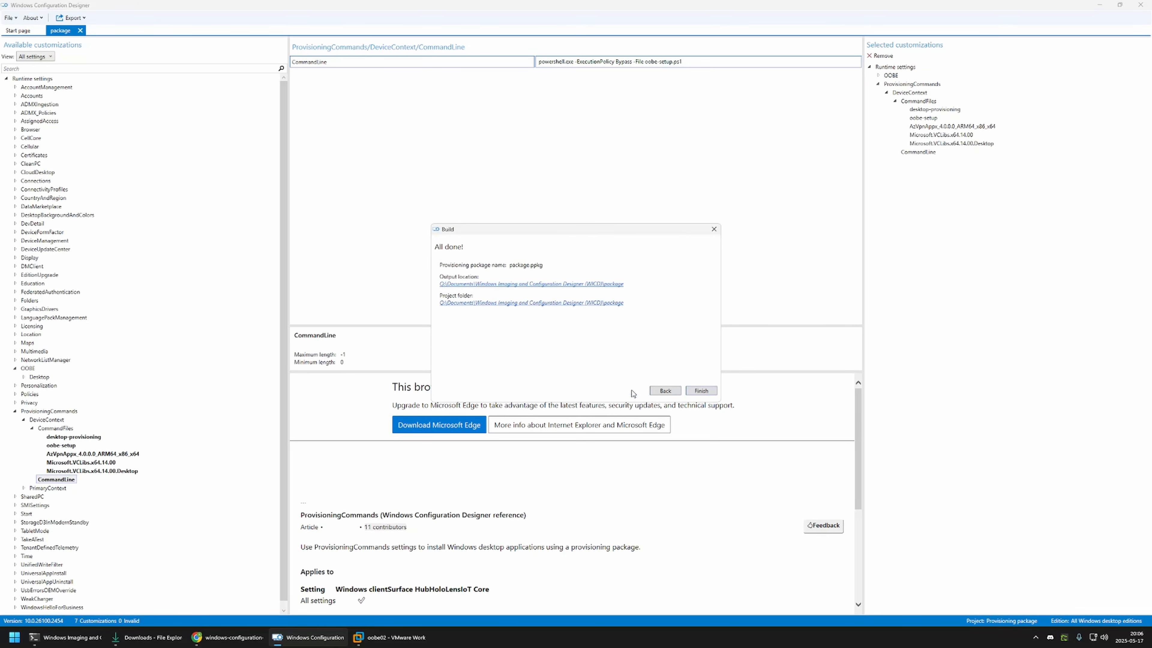
Step: Open the build's output location and copy package.ppkg to the root of the USB-64 (U:) drive
click(497, 284)
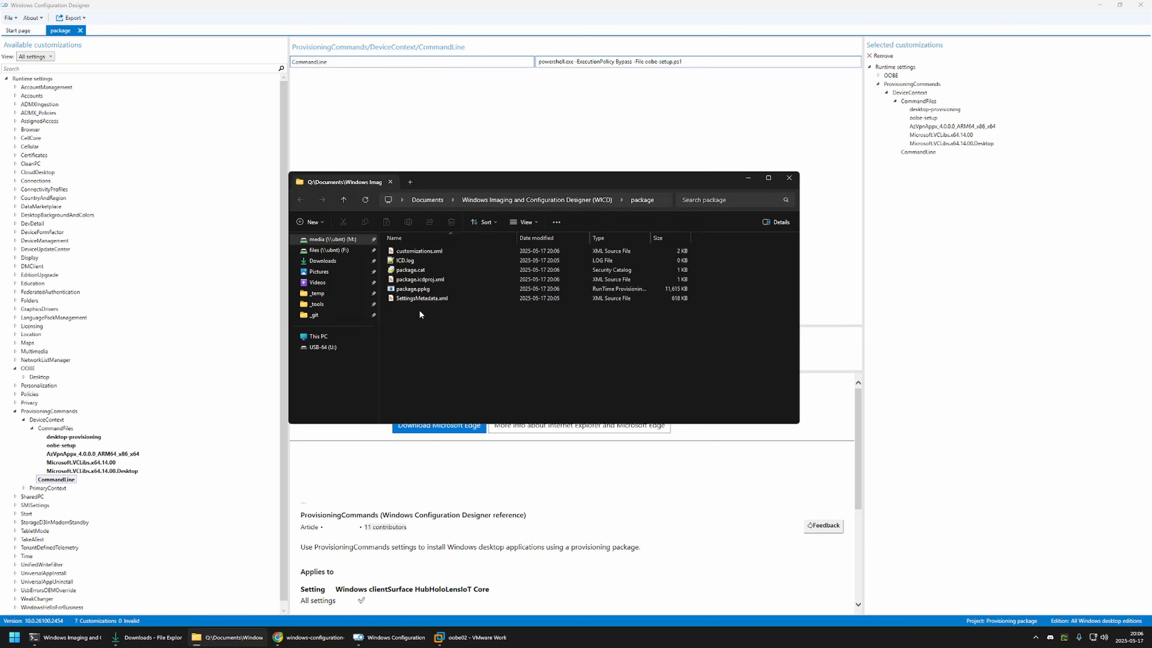
right_click(419, 294)
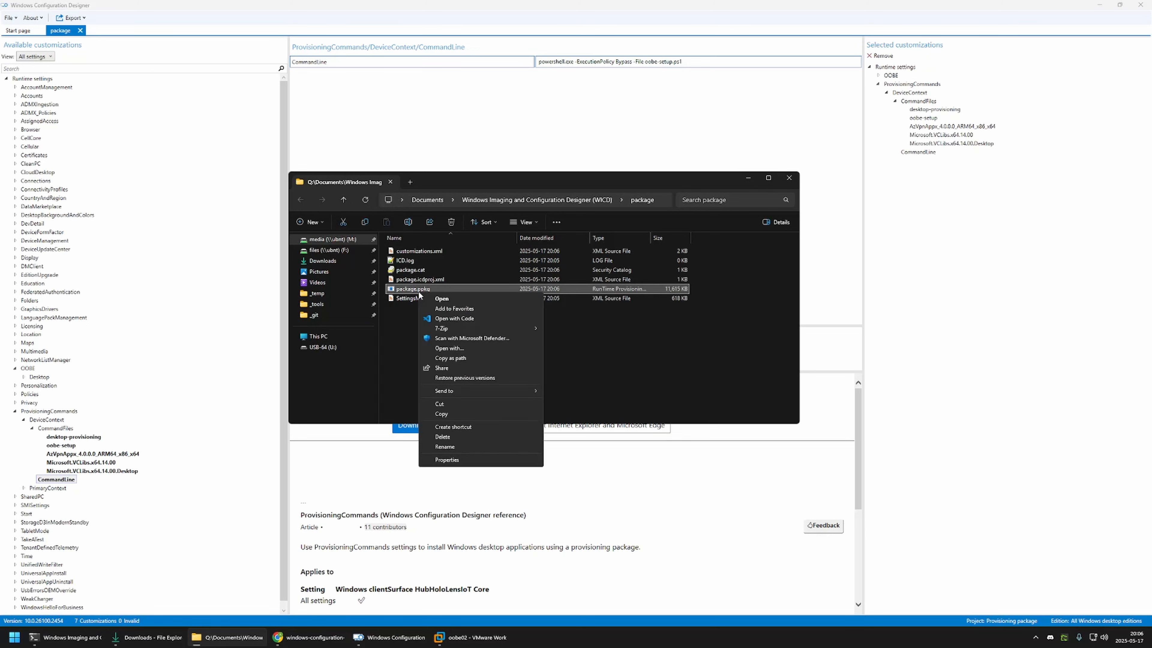
click(451, 411)
click(323, 347)
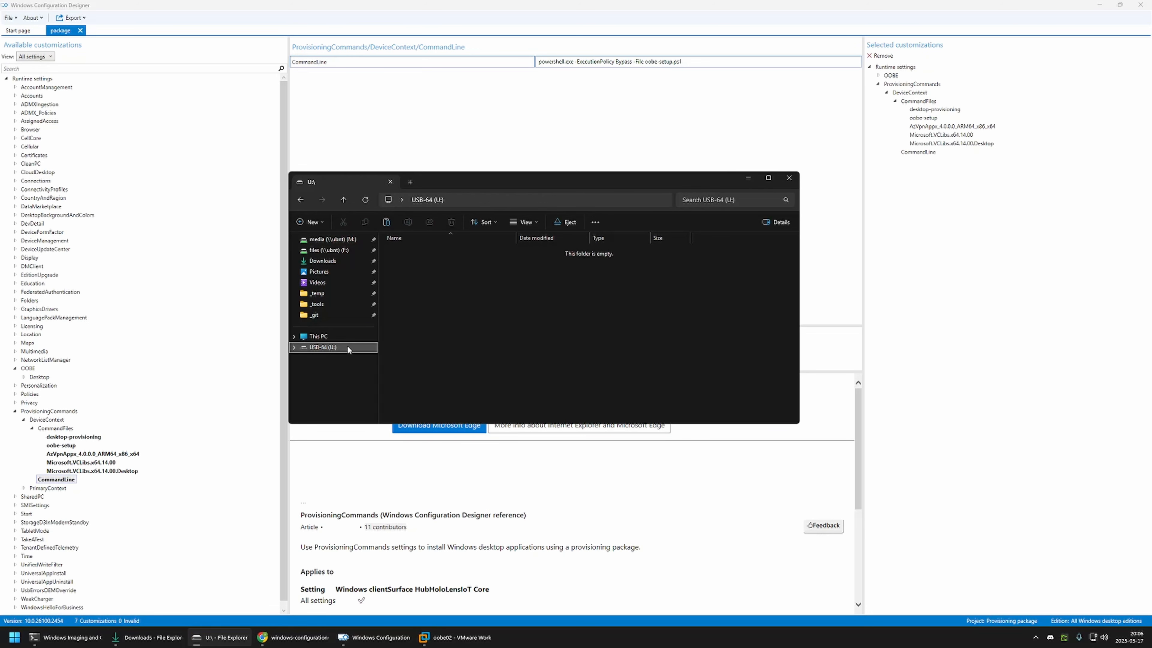
right_click(400, 249)
click(420, 312)
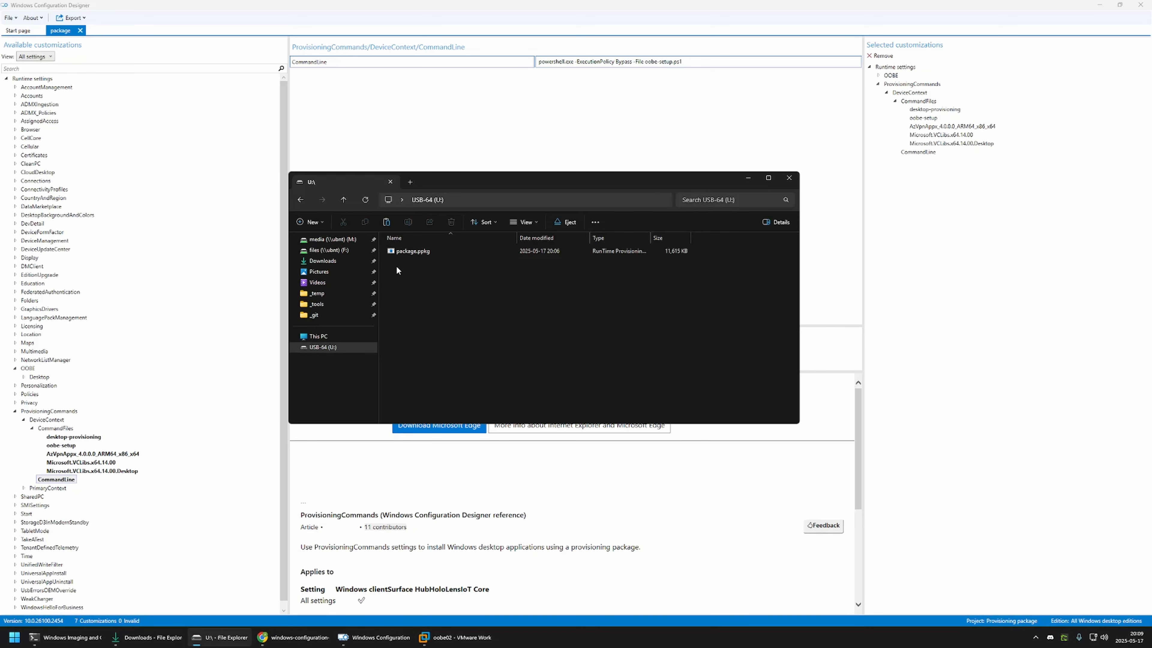
Step: Switch to VMware Workstation, open the oobe01 virtual machine and connect the Silicon Motion Type-C USB device to it
click(432, 639)
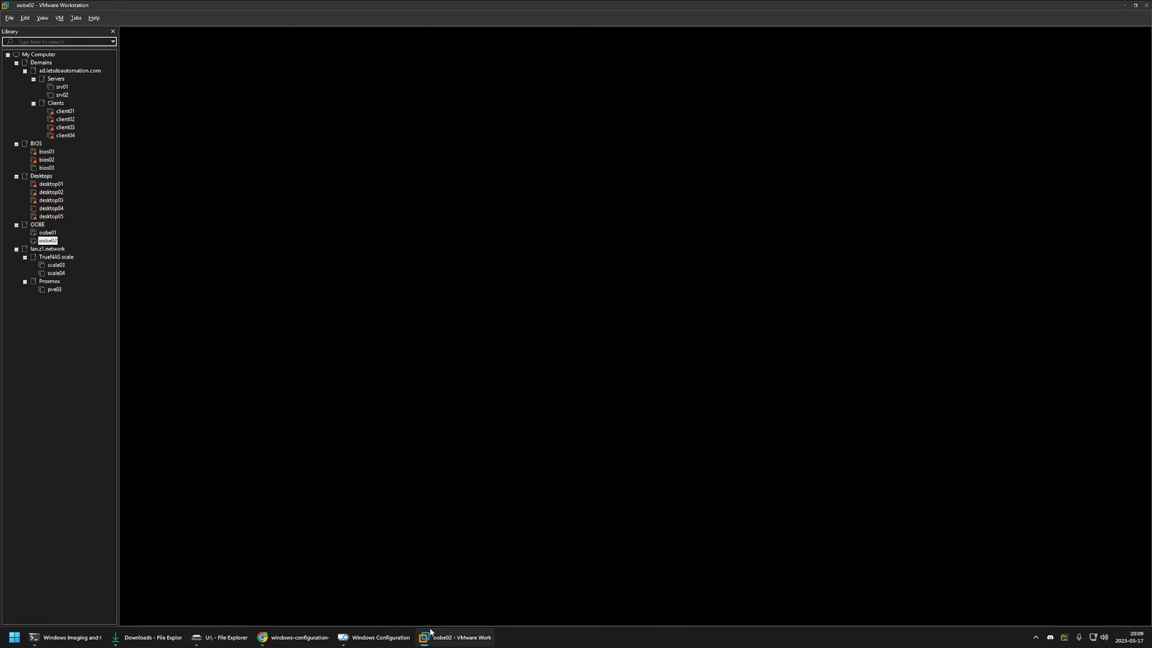
click(47, 232)
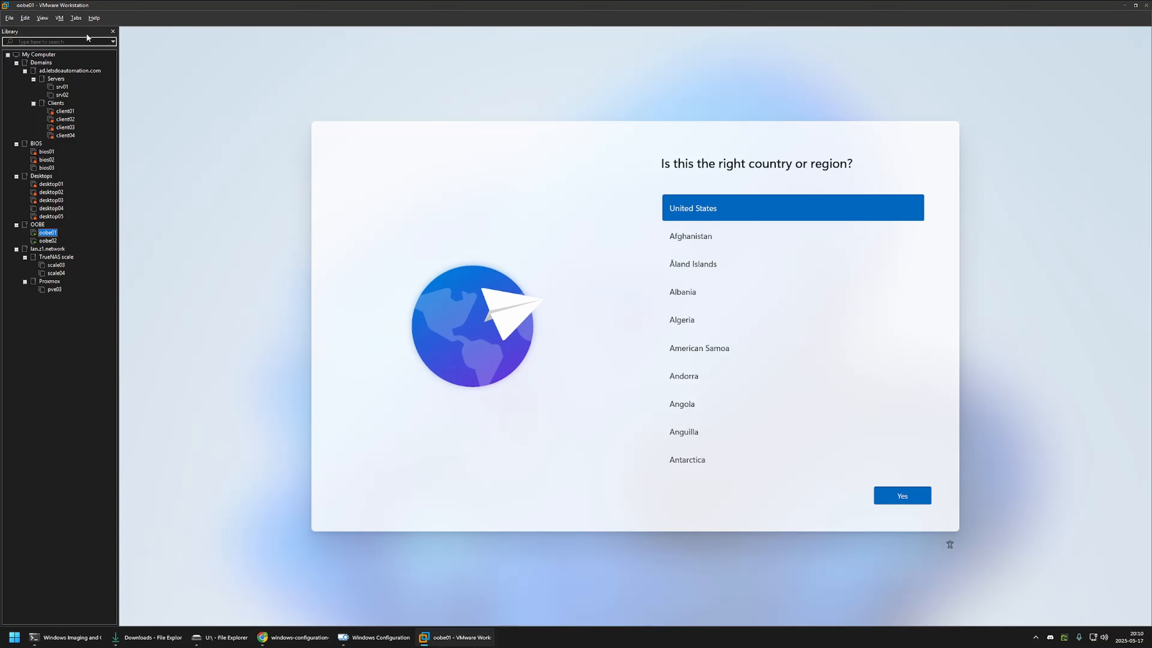
click(60, 18)
mouse_move(70, 40)
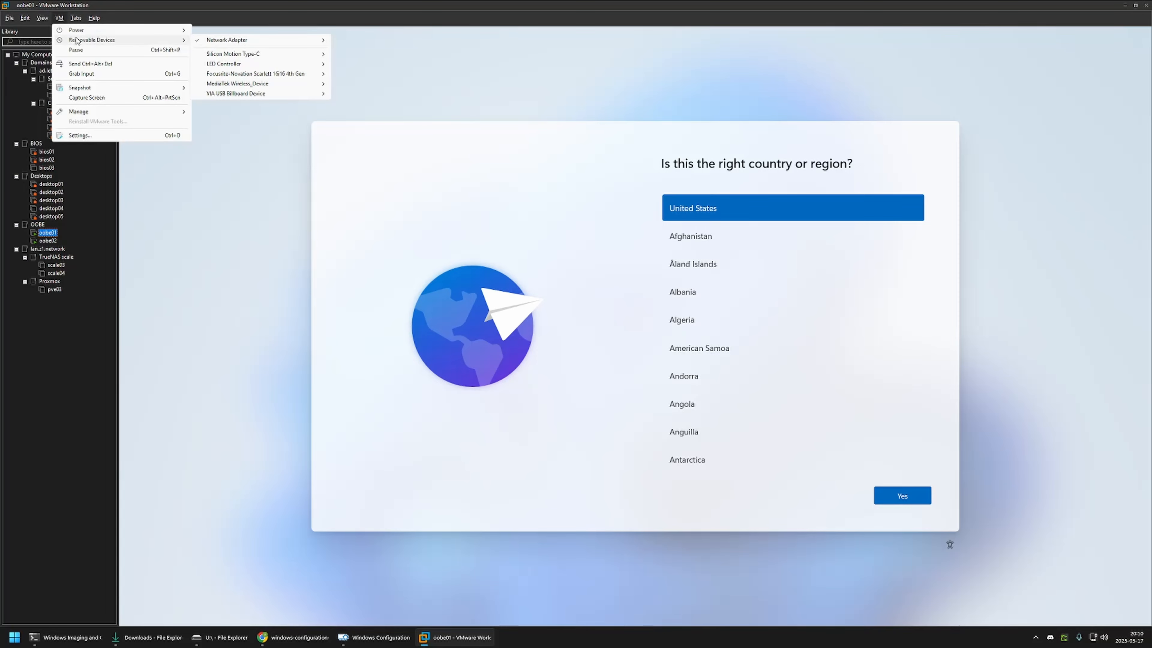
mouse_move(257, 54)
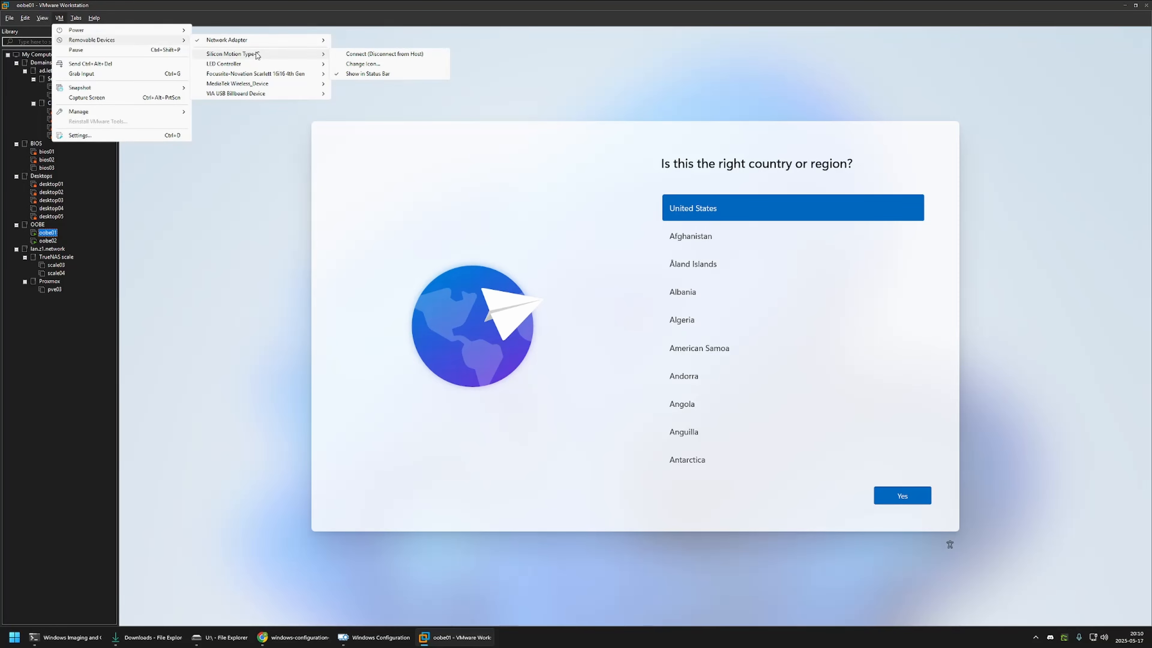
click(357, 55)
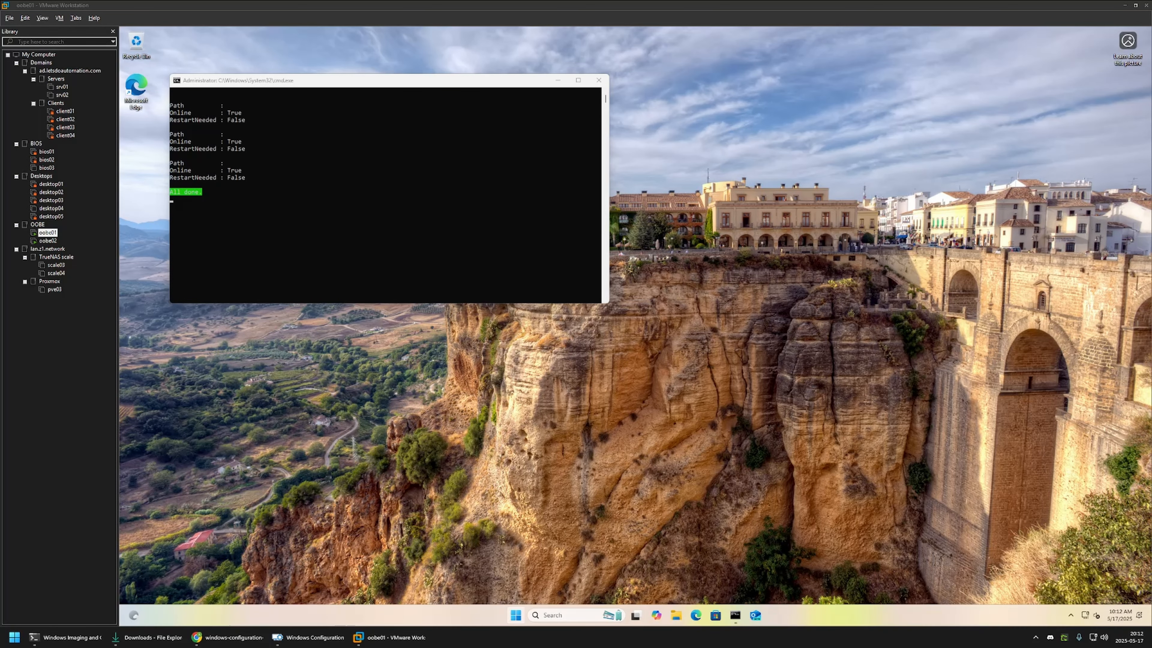
Step: In the oobe01 virtual machine, launch Azure VPN Client from the full app list, reposition its window and dismiss the system tray tip
click(385, 248)
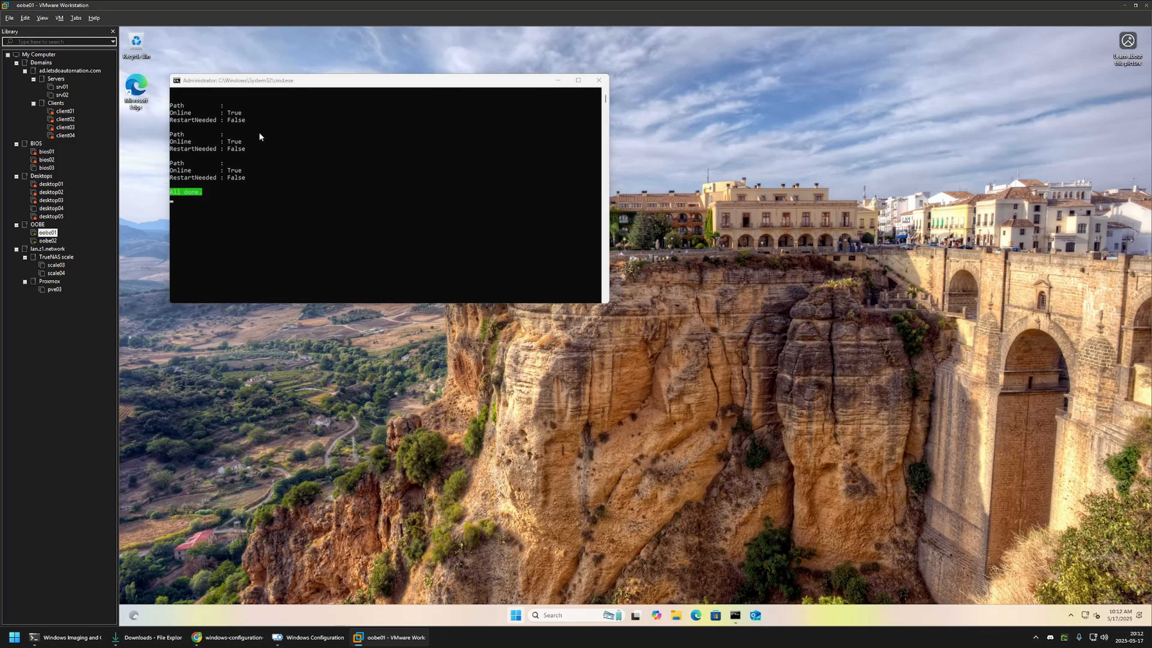
click(519, 614)
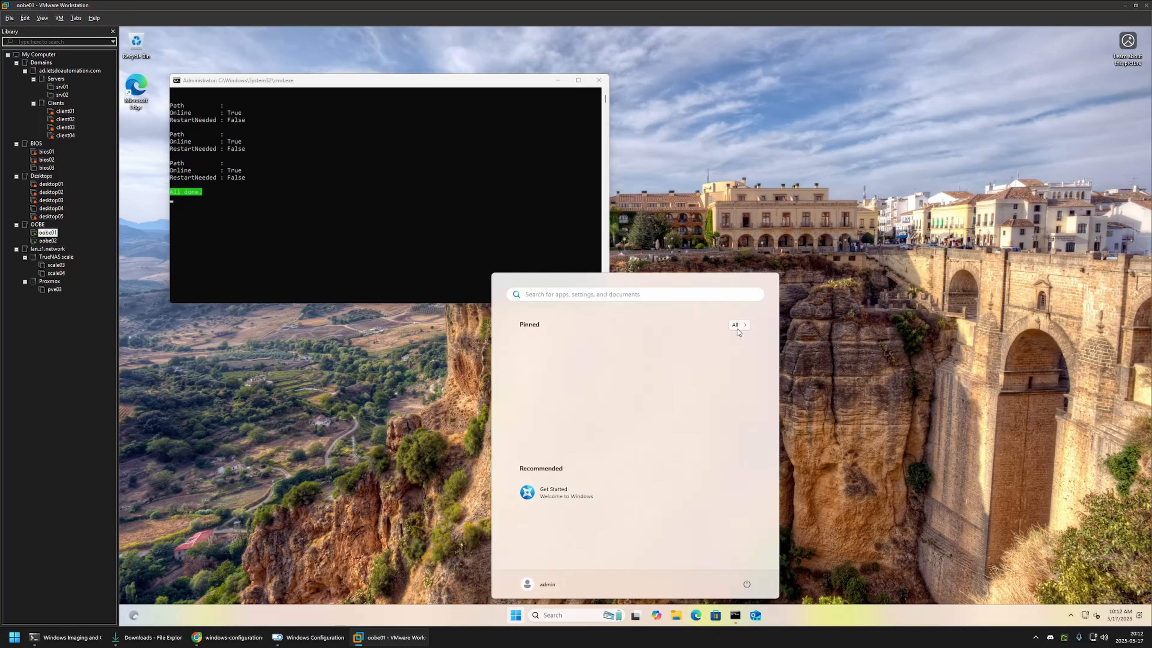
click(739, 326)
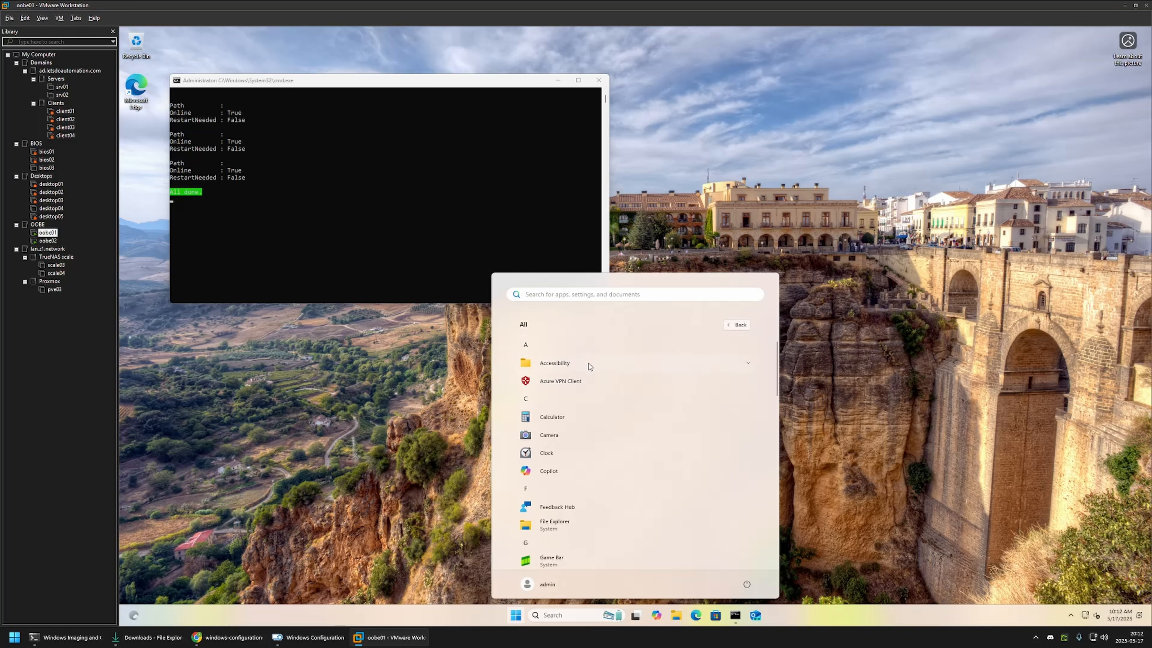
click(562, 382)
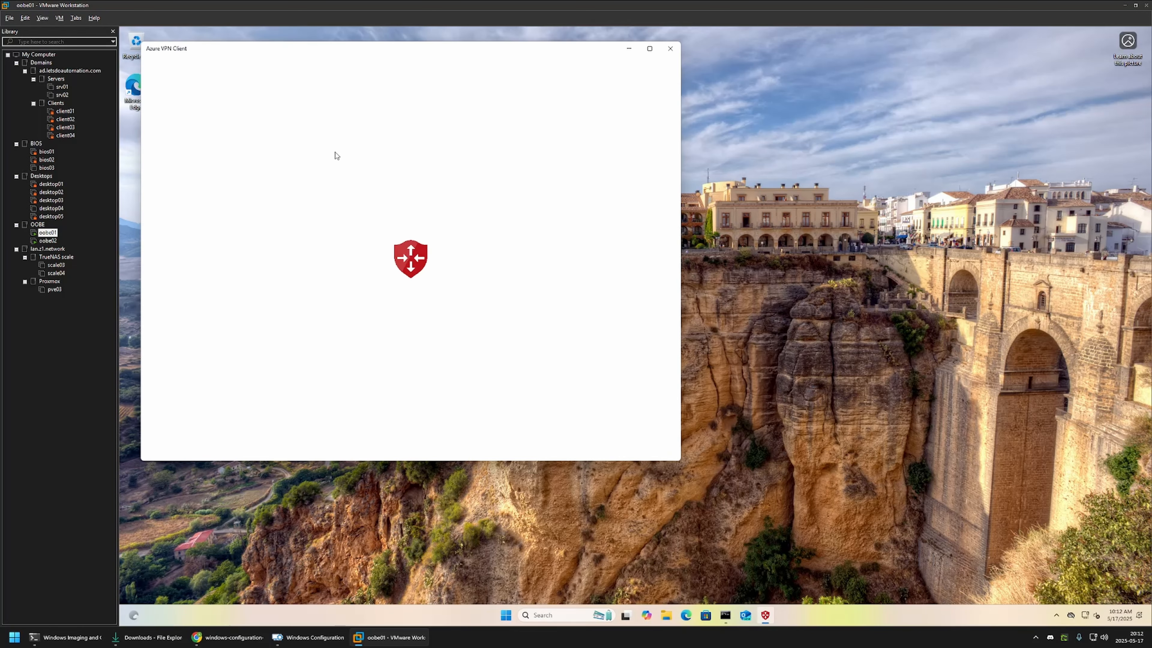
drag(224, 48, 716, 168)
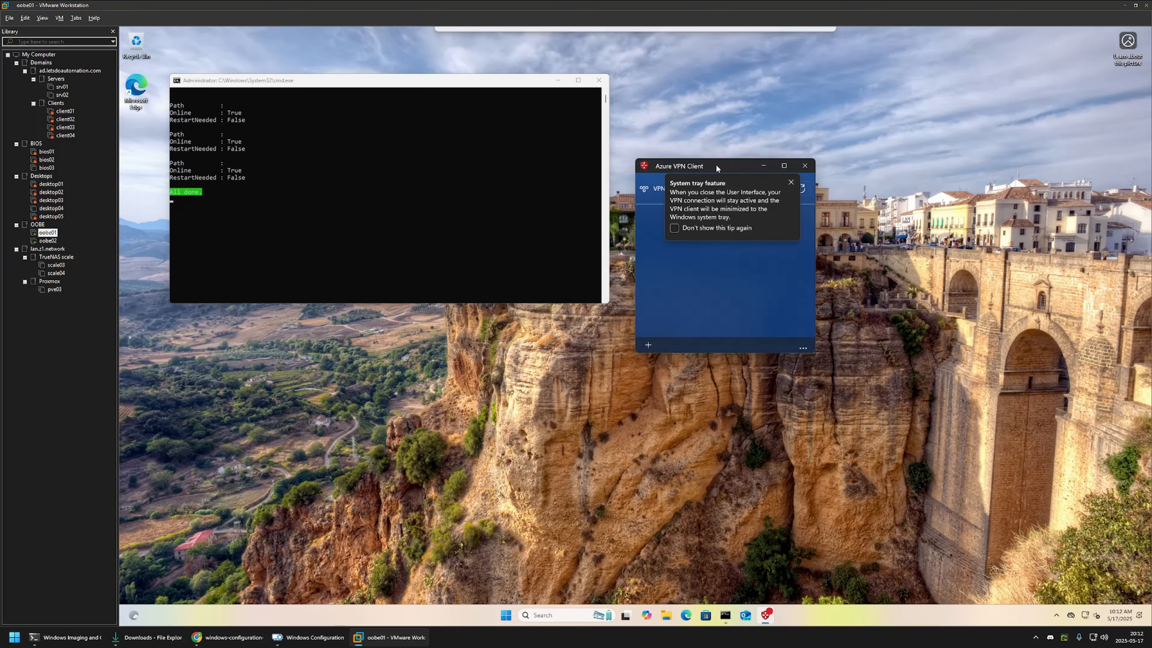
click(791, 182)
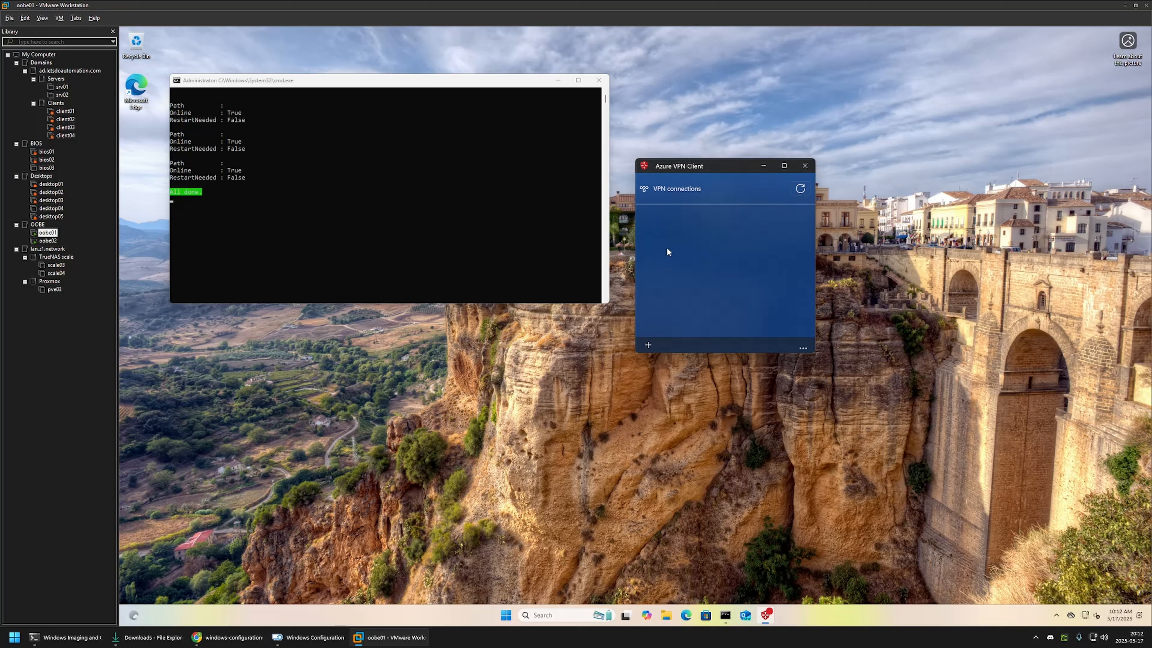